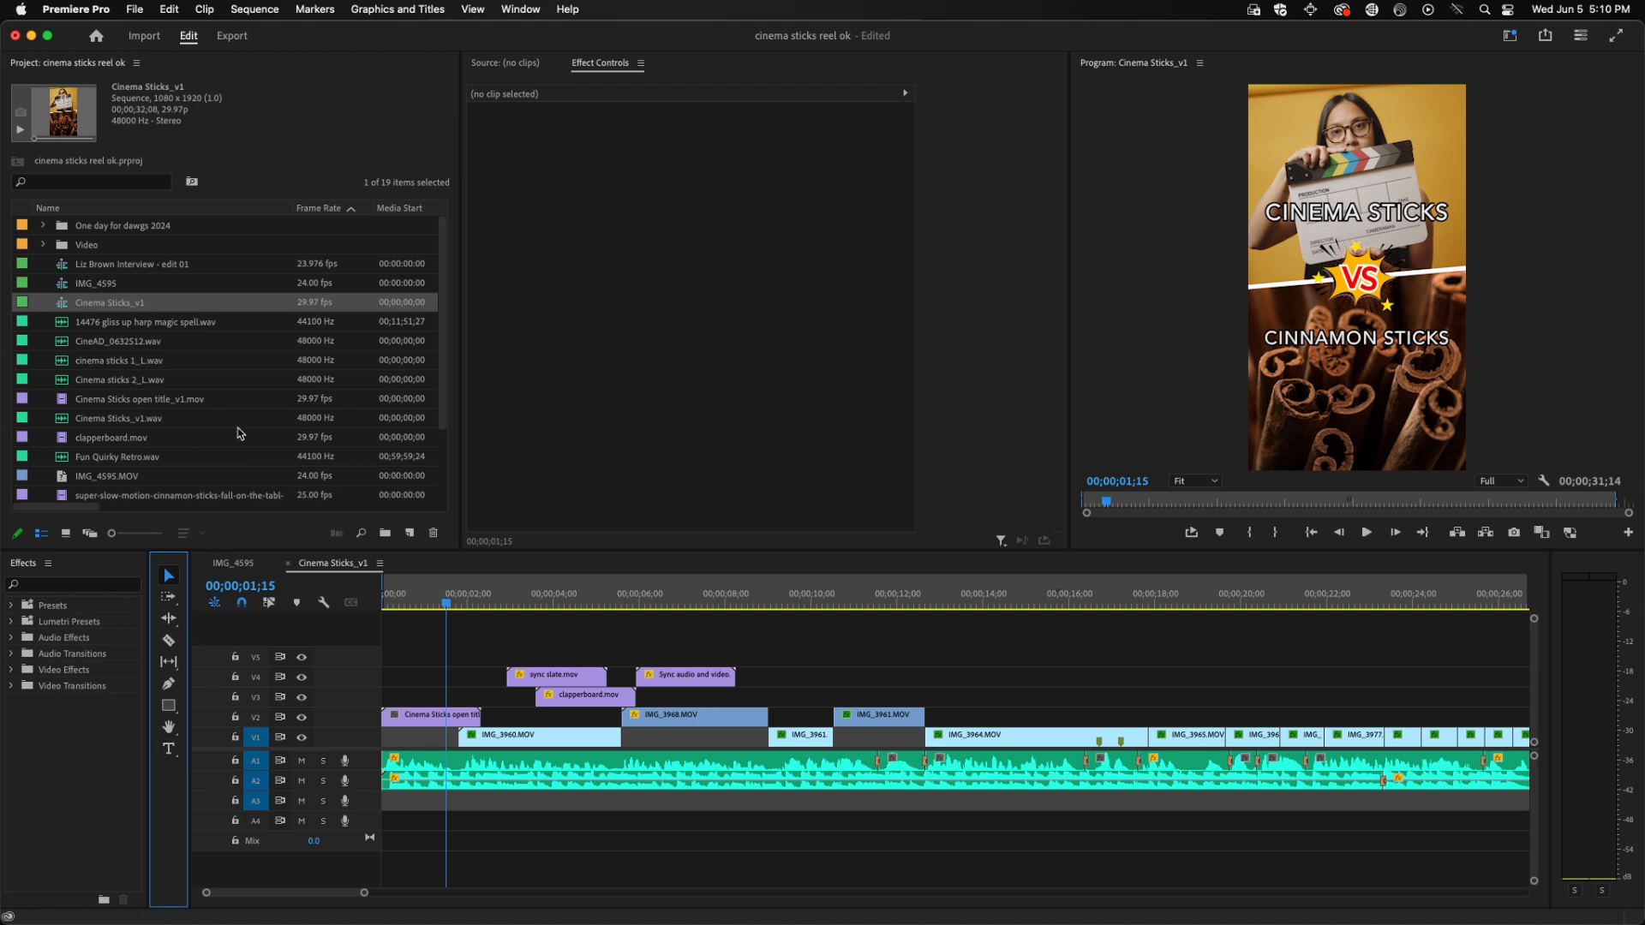
Examine which keyboard shortcuts are assigned to the marker, sequence, editing and graphics commands while the Cinema Sticks_v1 timeline is active.
click(314, 9)
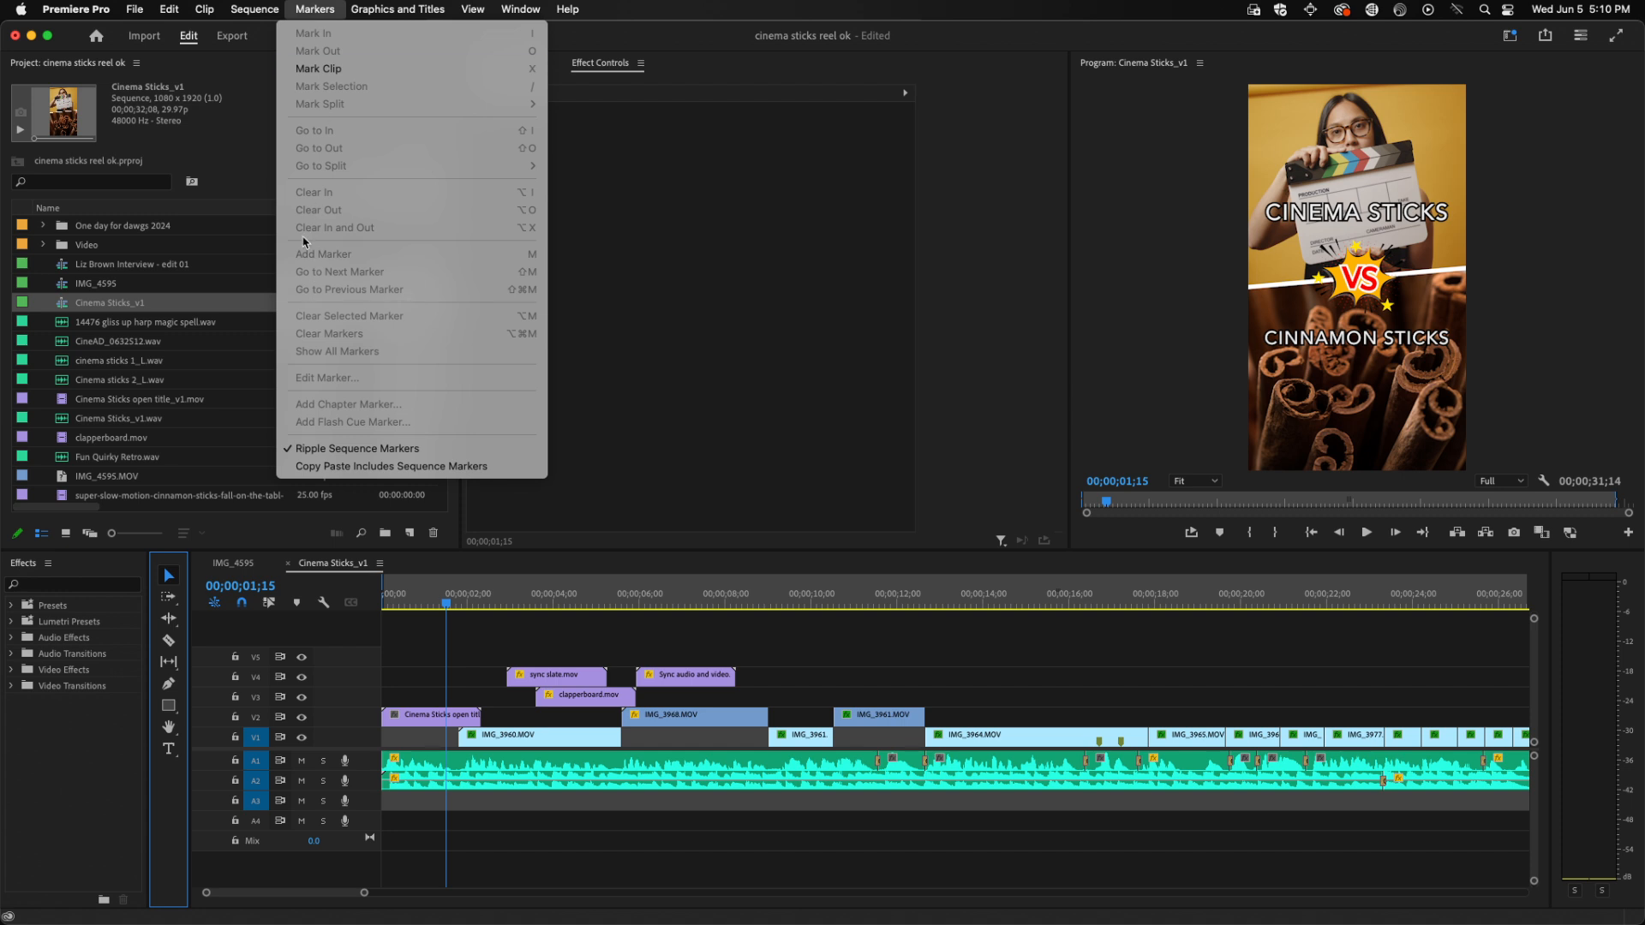
click(329, 10)
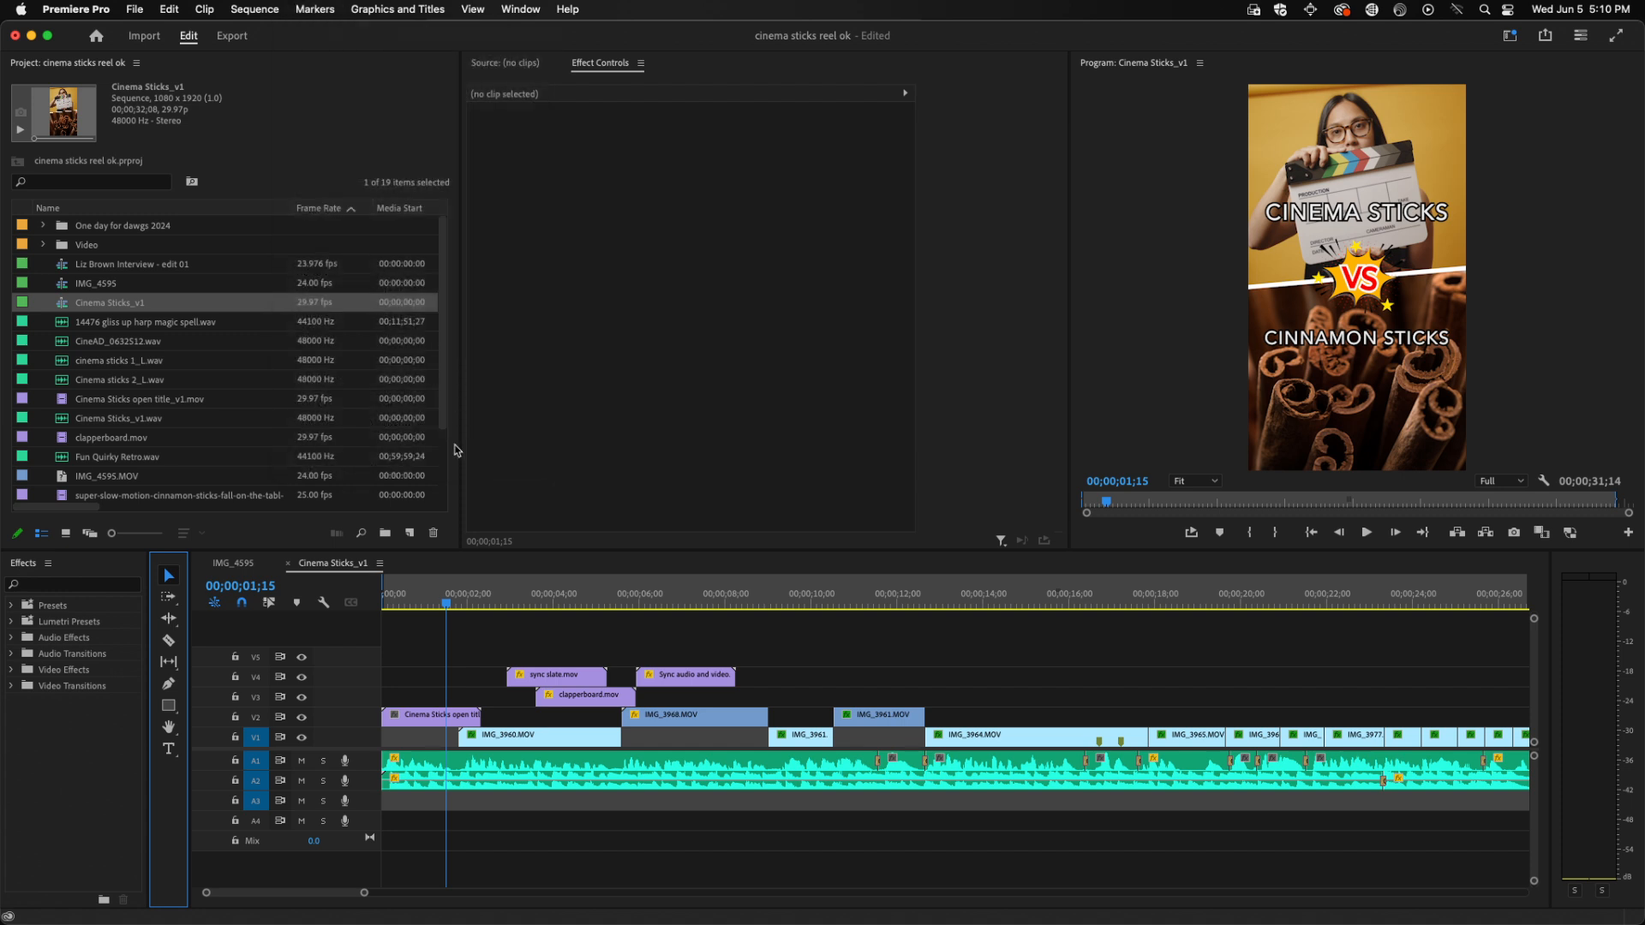
click(334, 570)
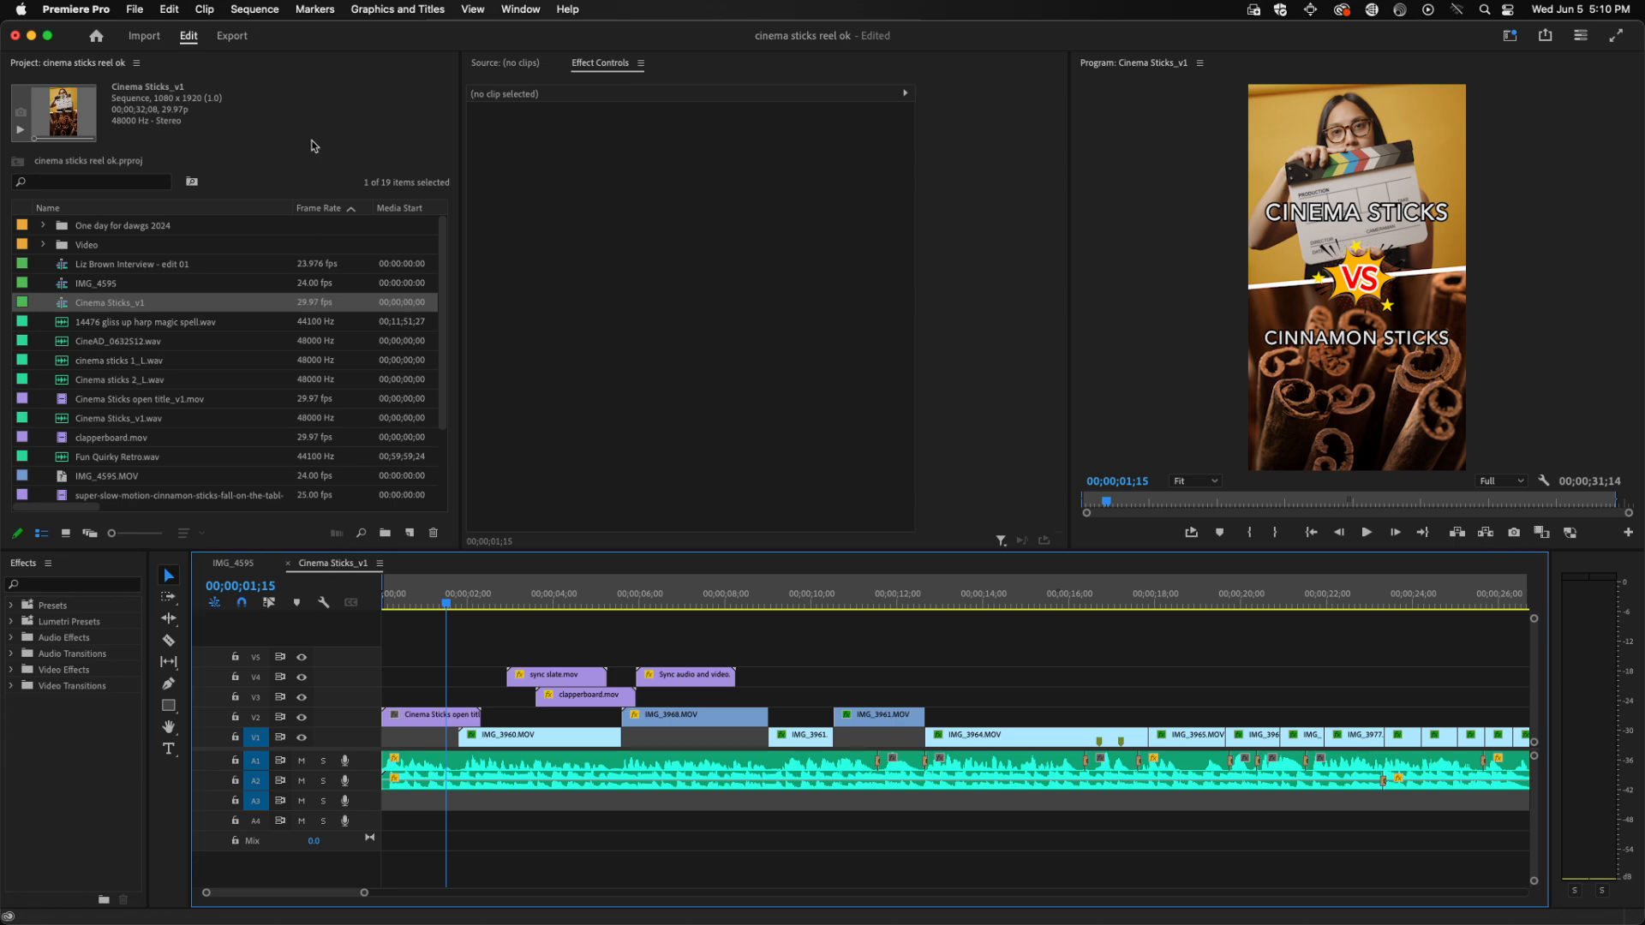
click(315, 10)
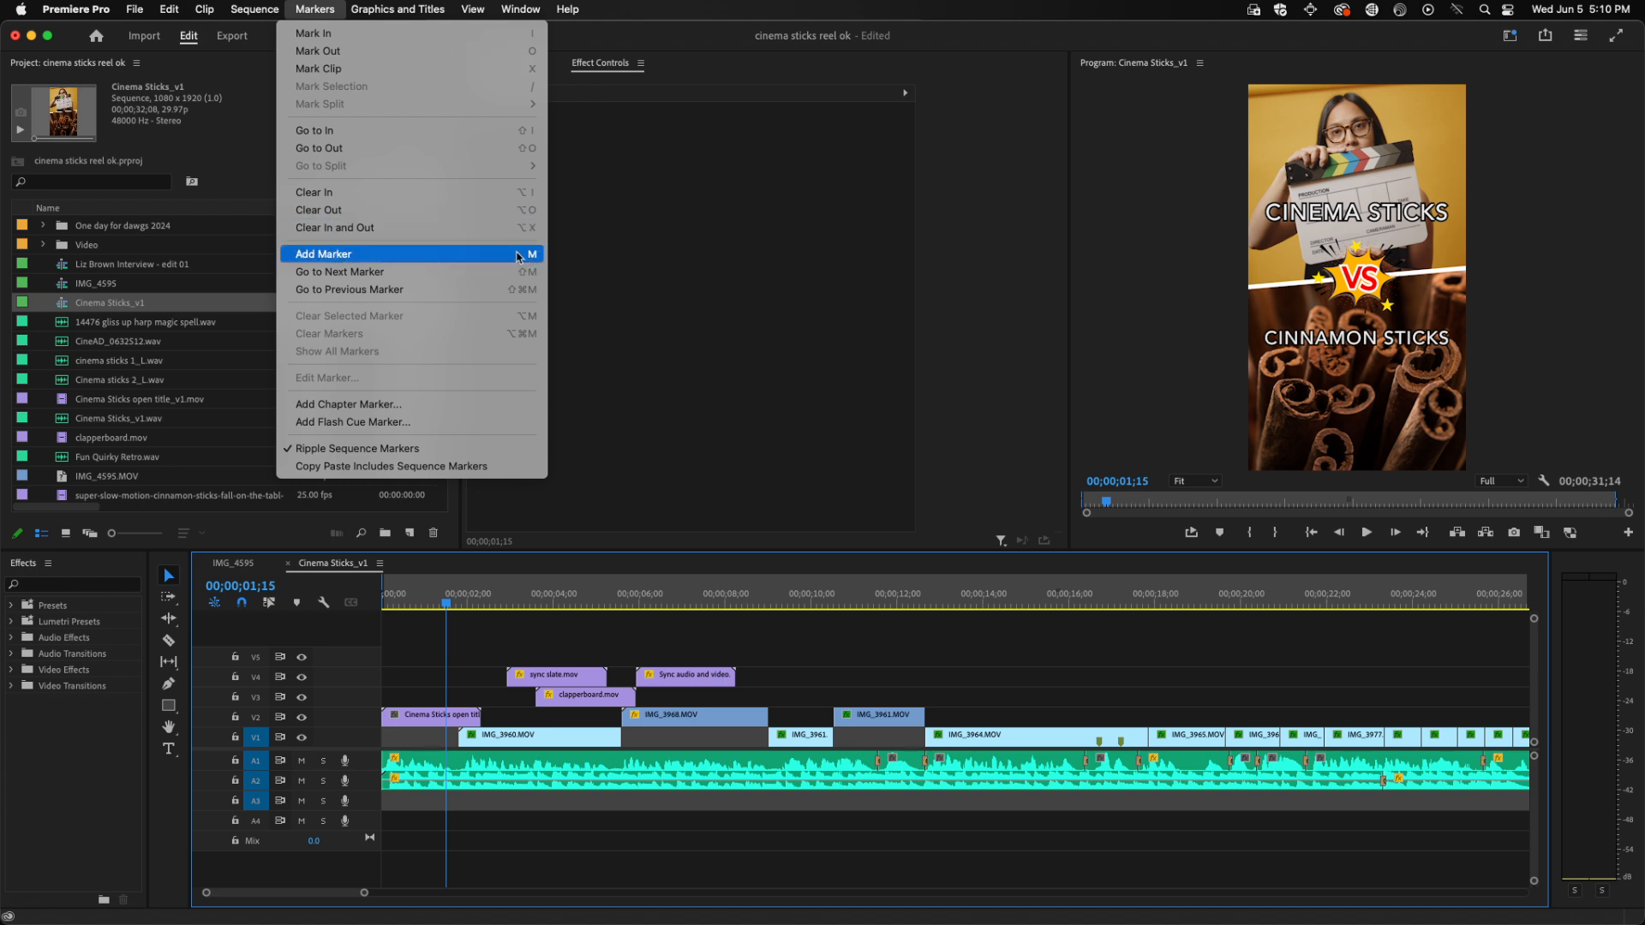
mouse_move(266, 8)
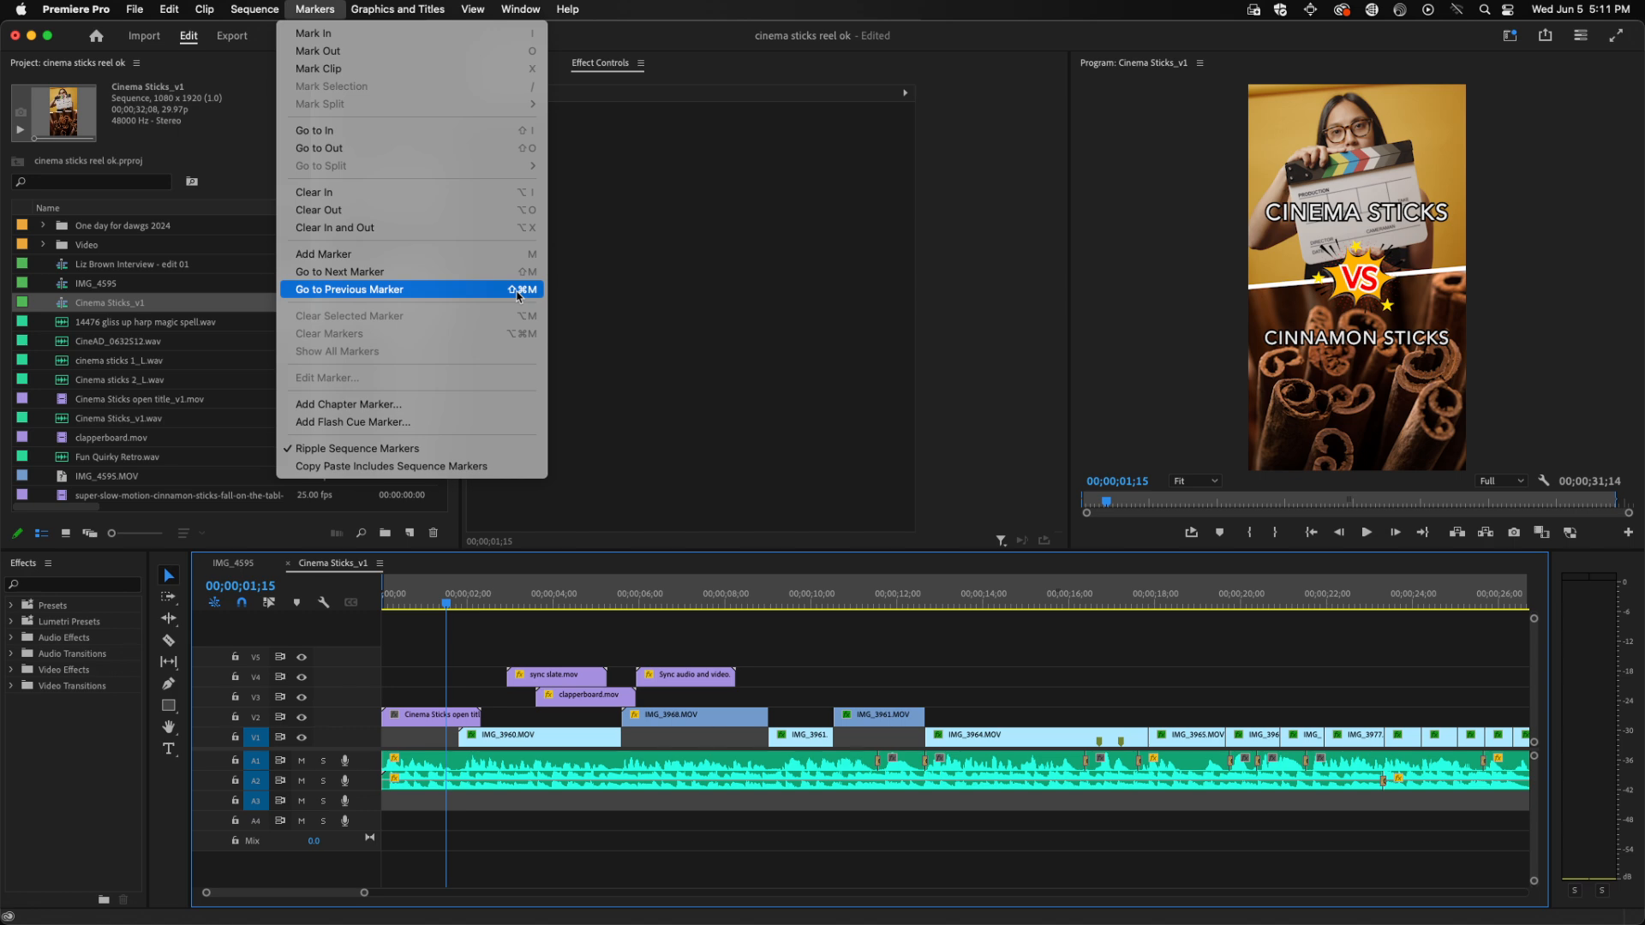
mouse_move(395, 7)
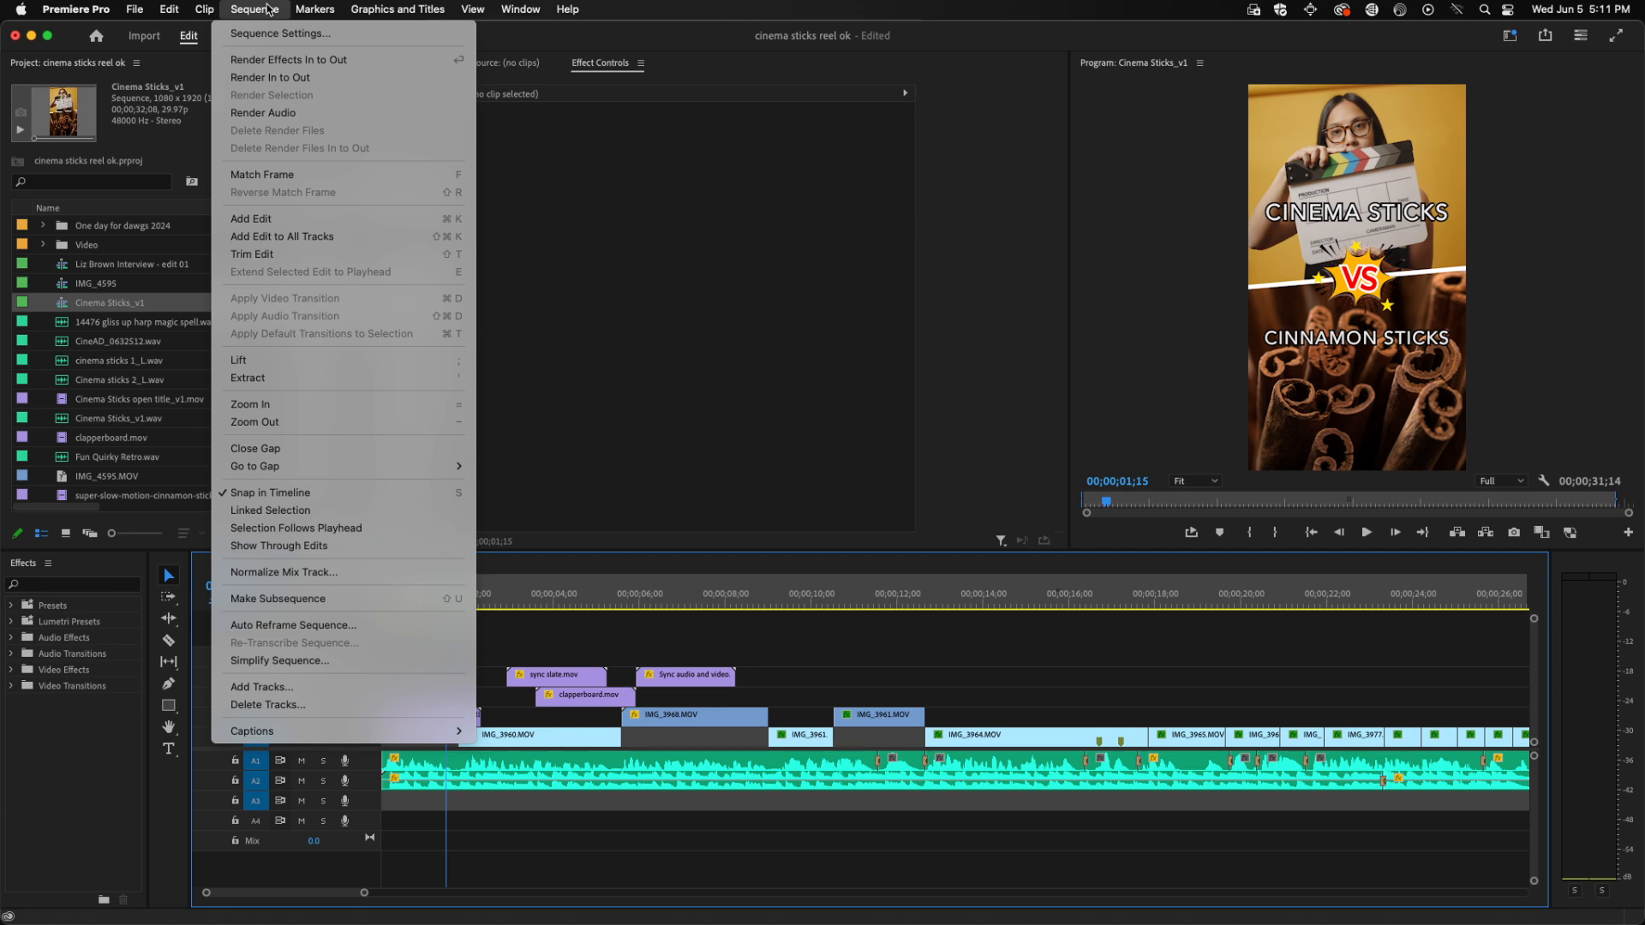
mouse_move(202, 10)
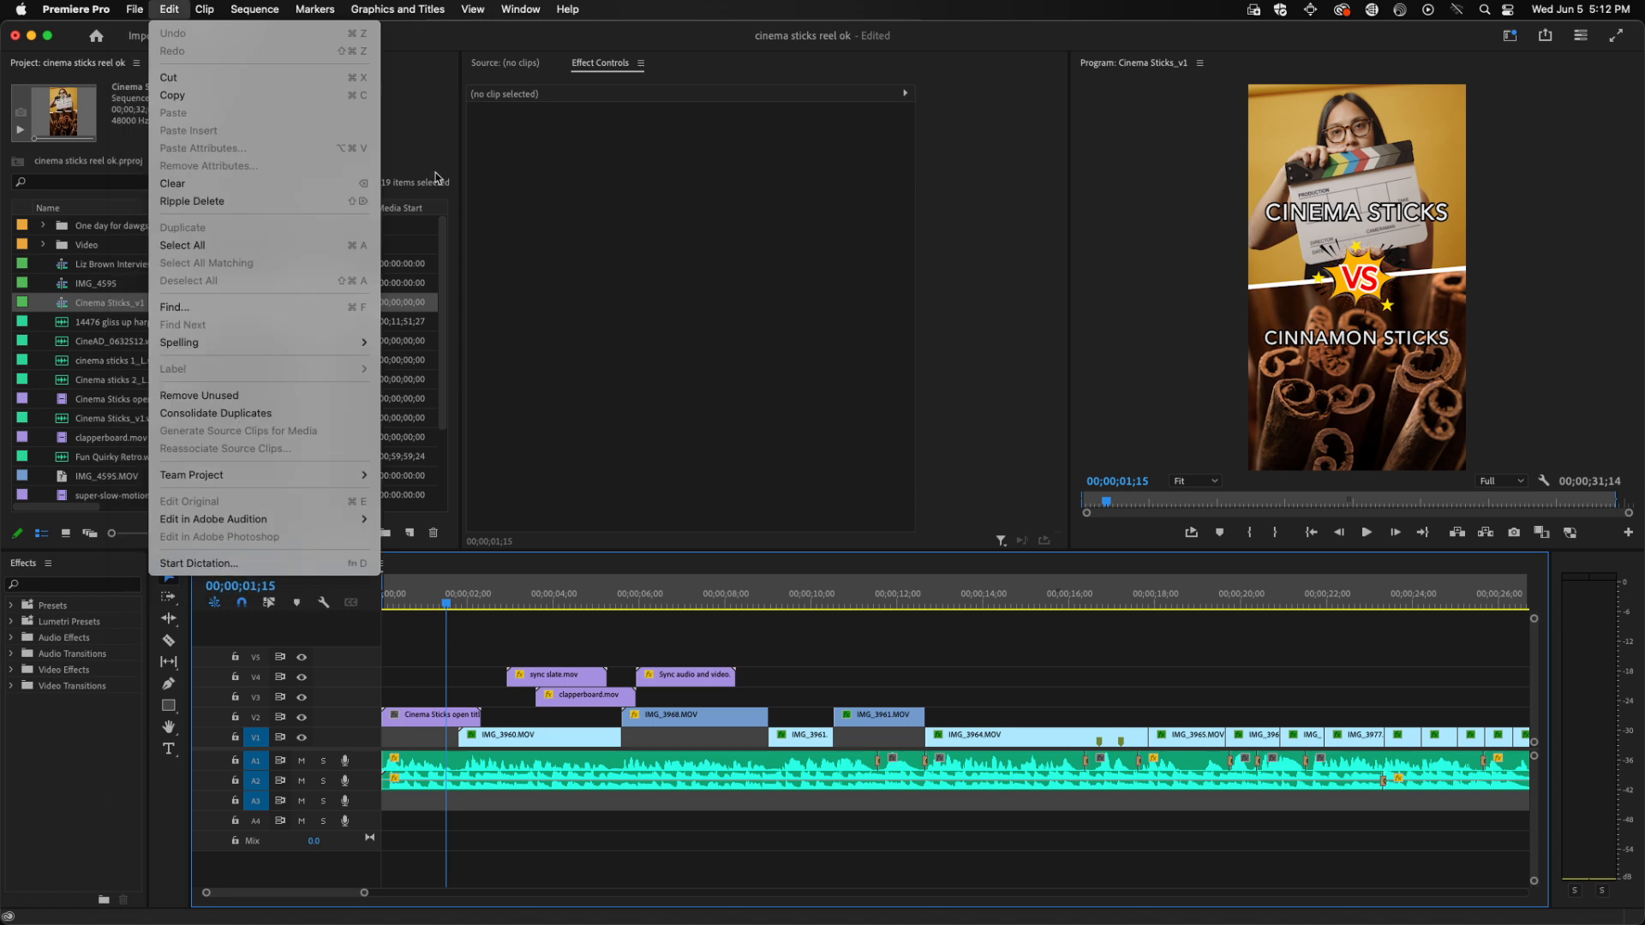
click(182, 587)
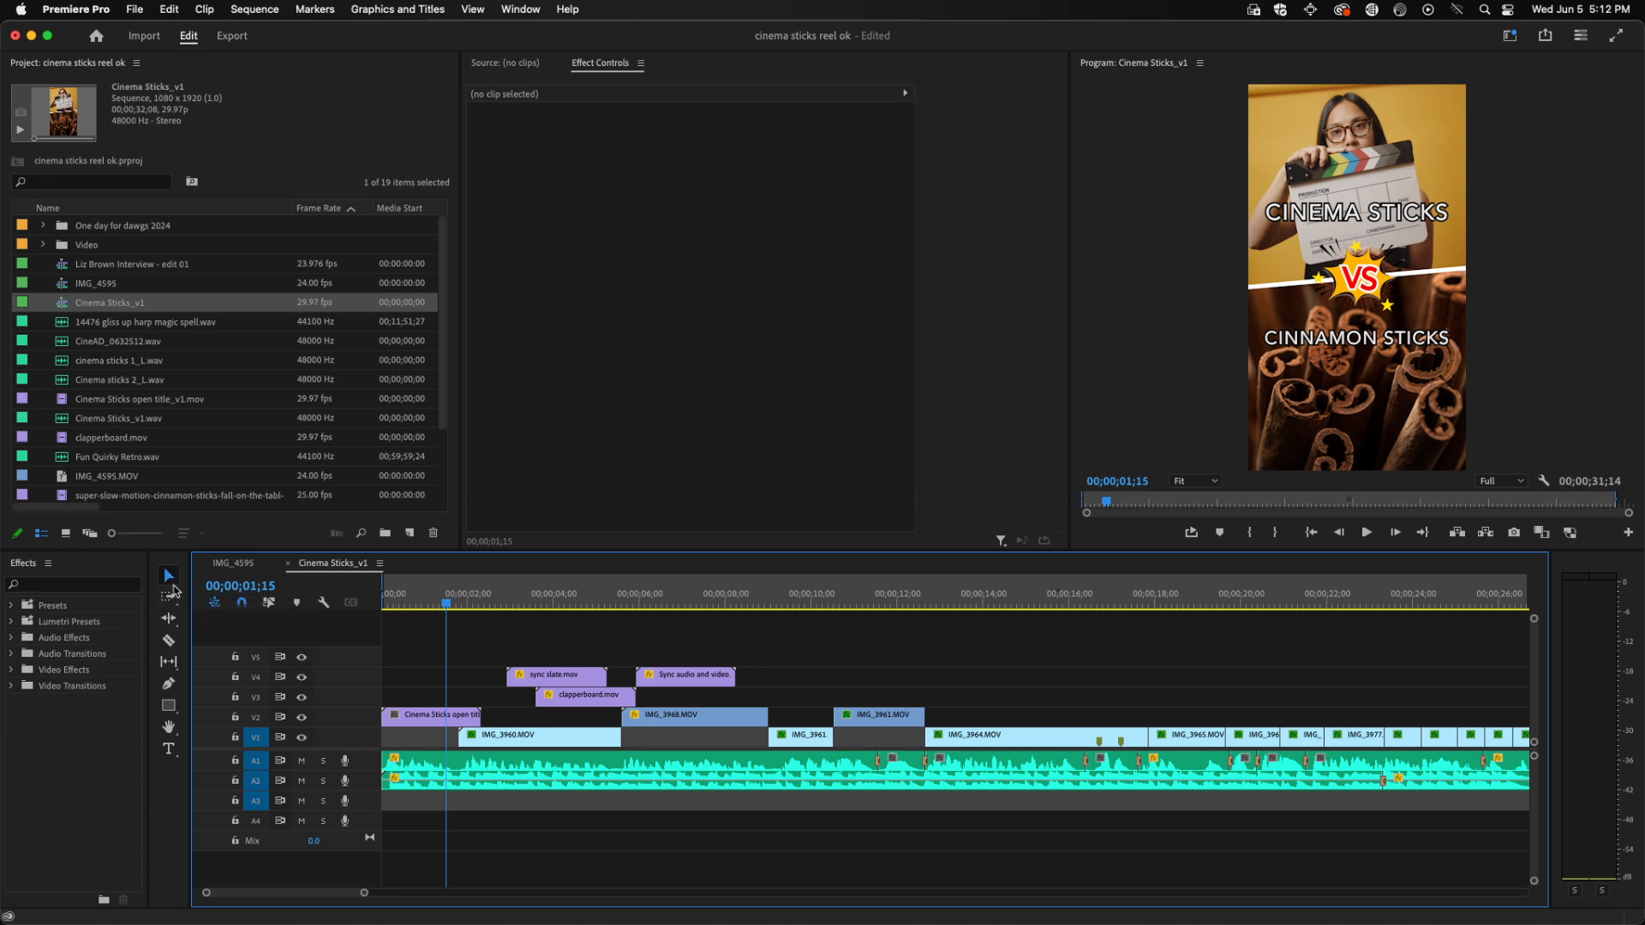
click(319, 11)
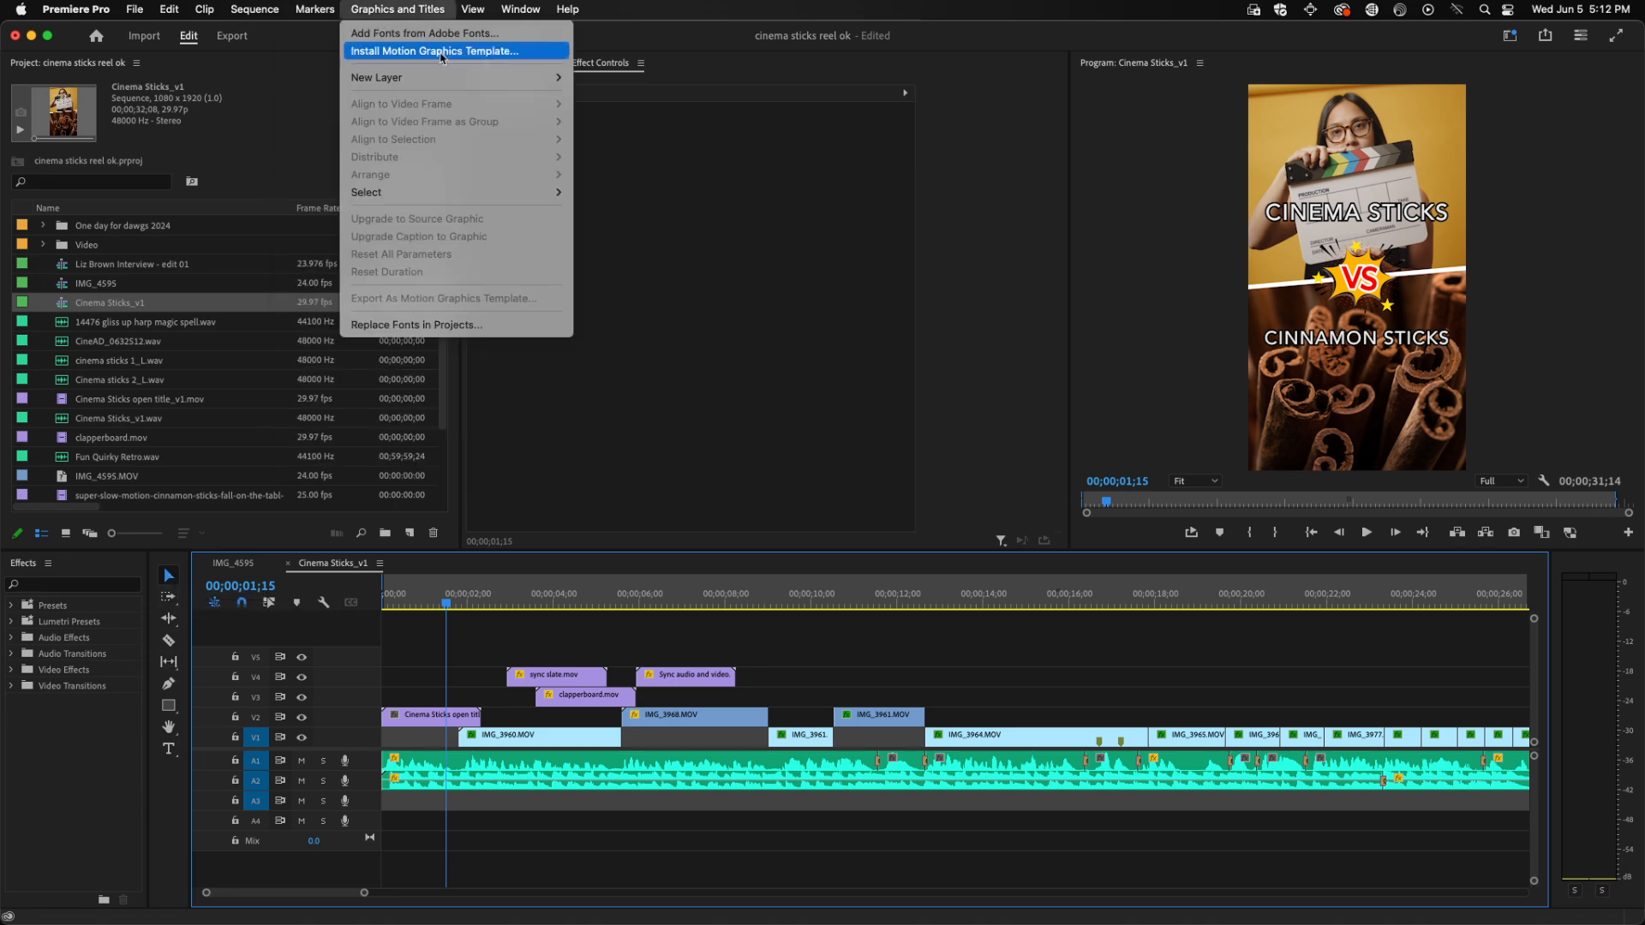
click(409, 10)
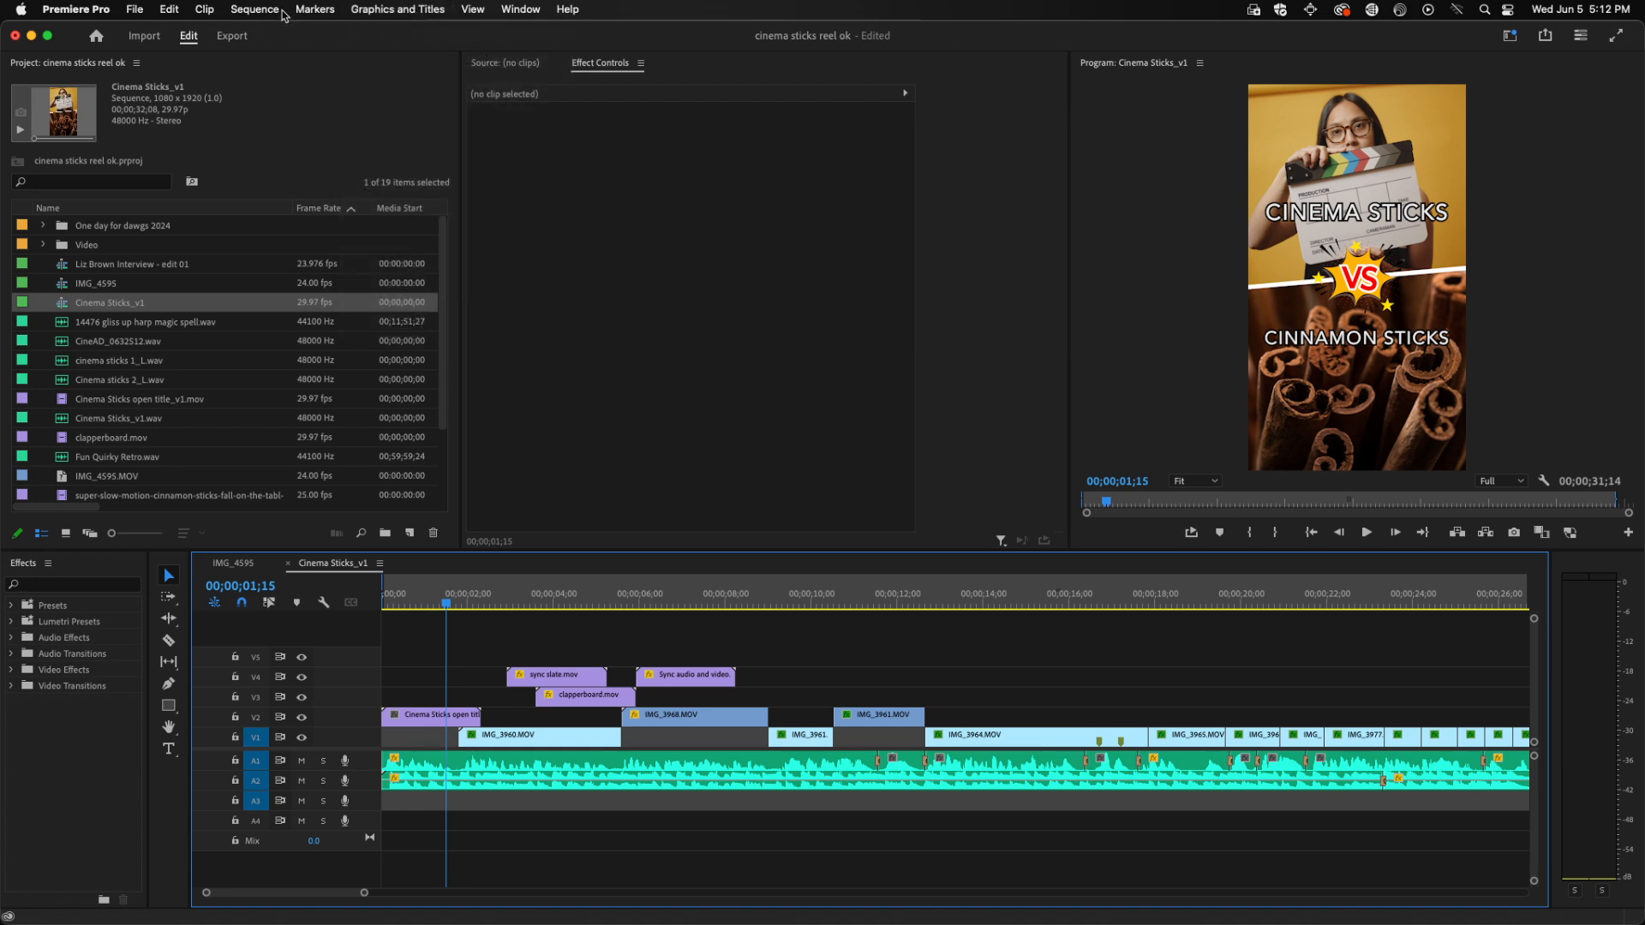
Open the keyboard shortcut settings and look through the available shortcut presets, keeping the custom one.
click(94, 10)
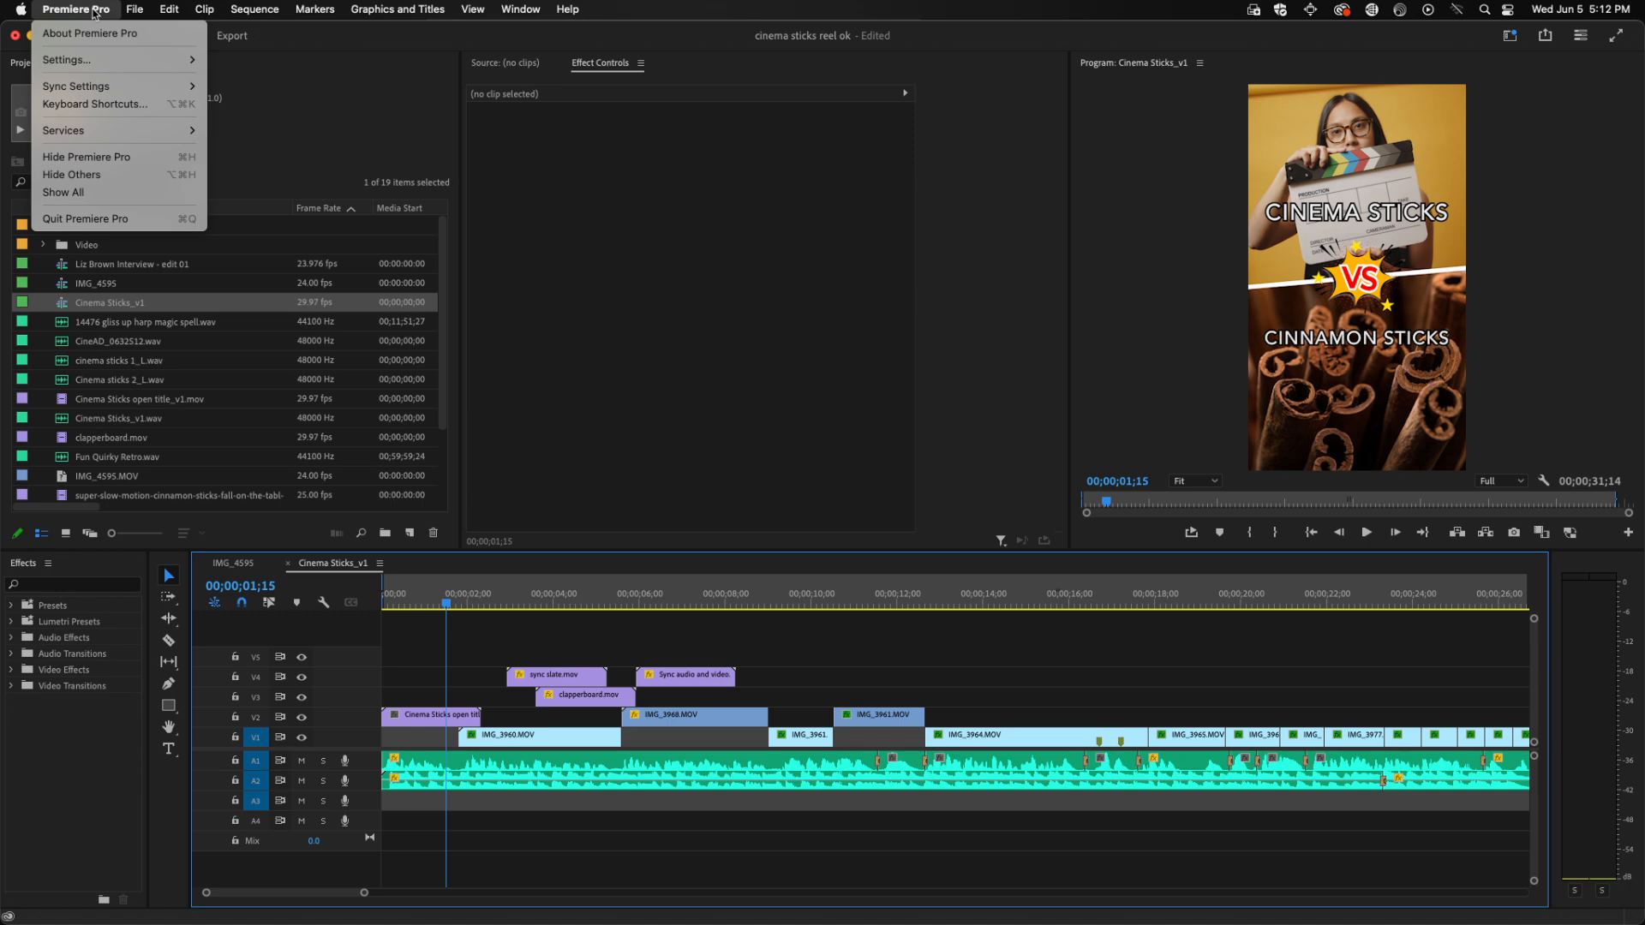
click(108, 106)
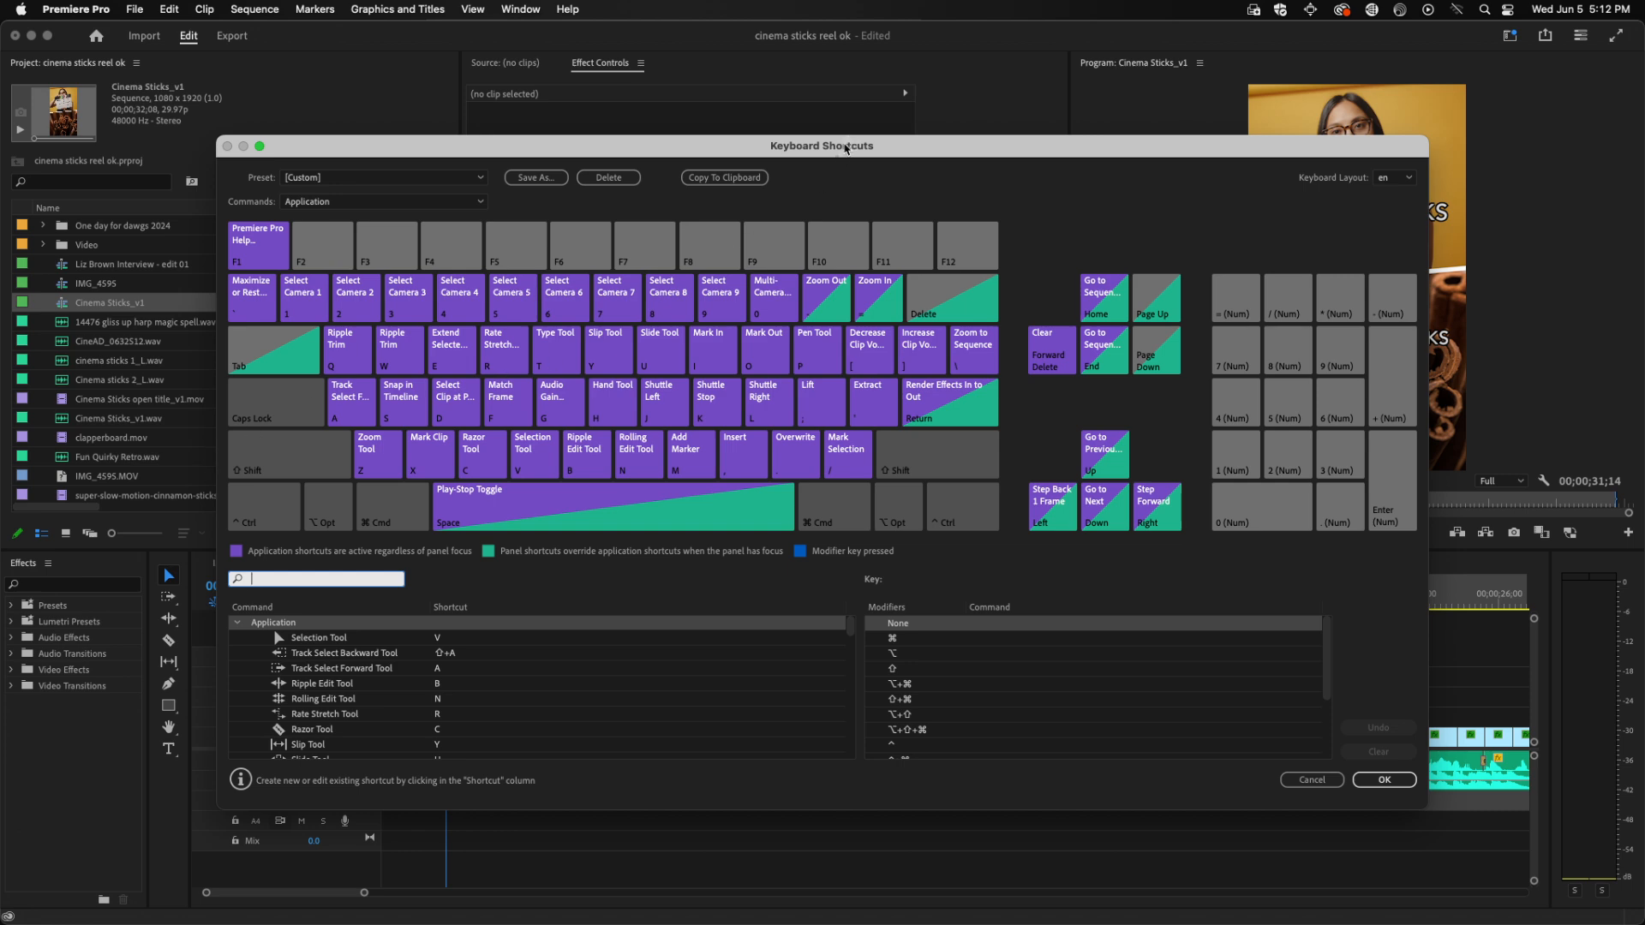
drag(847, 147, 836, 124)
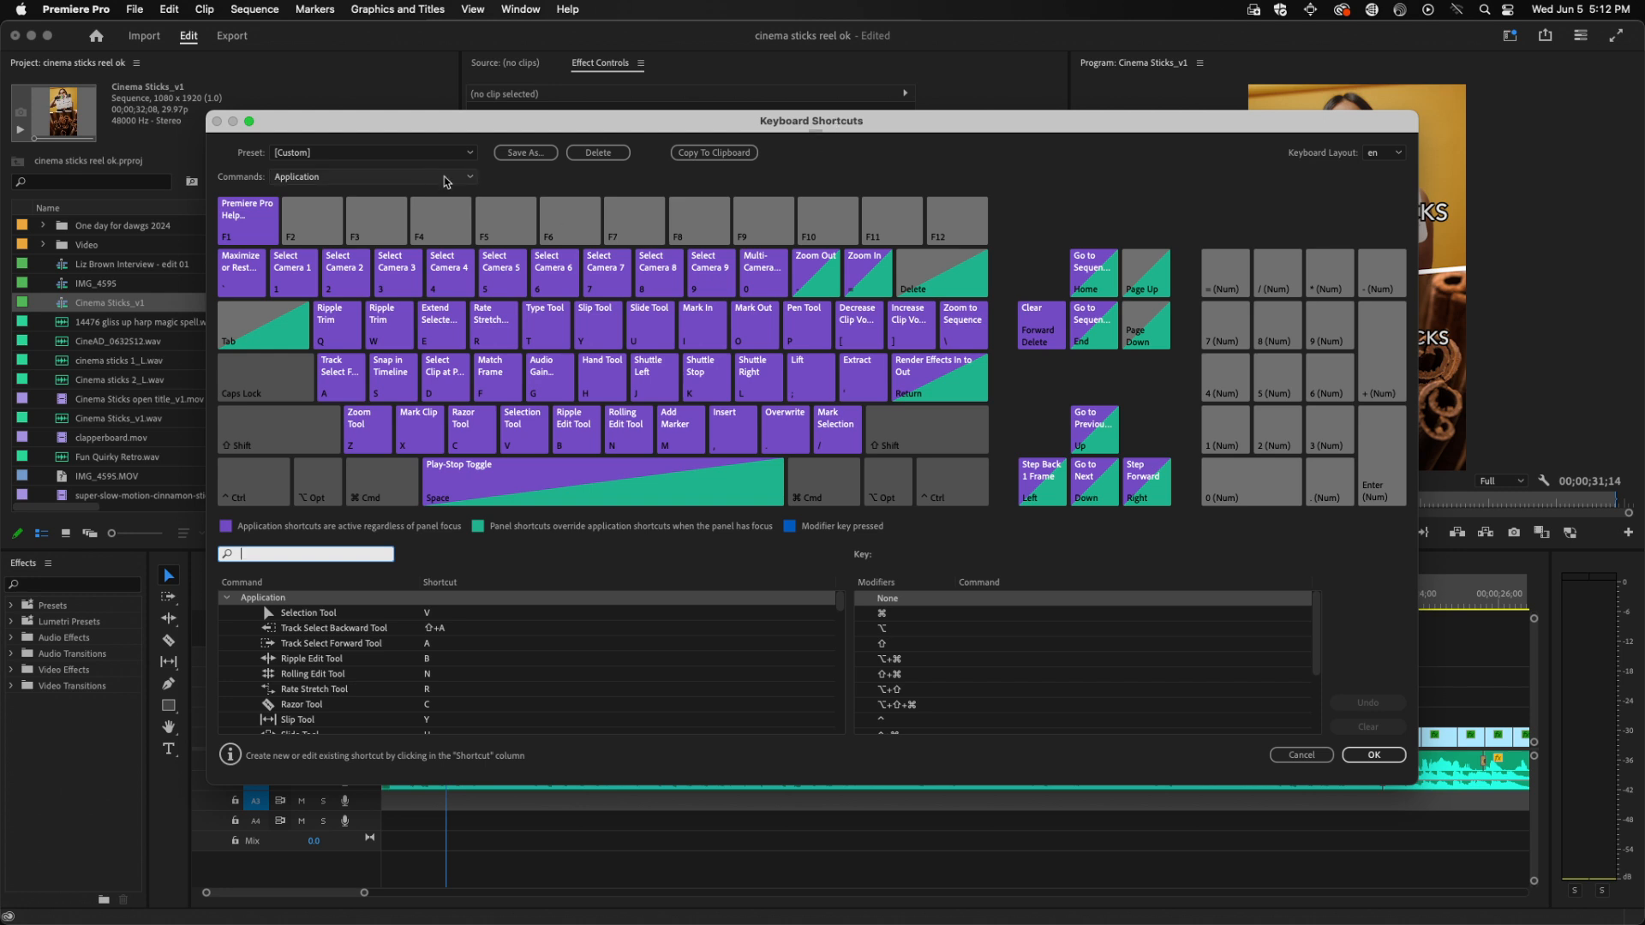
click(472, 157)
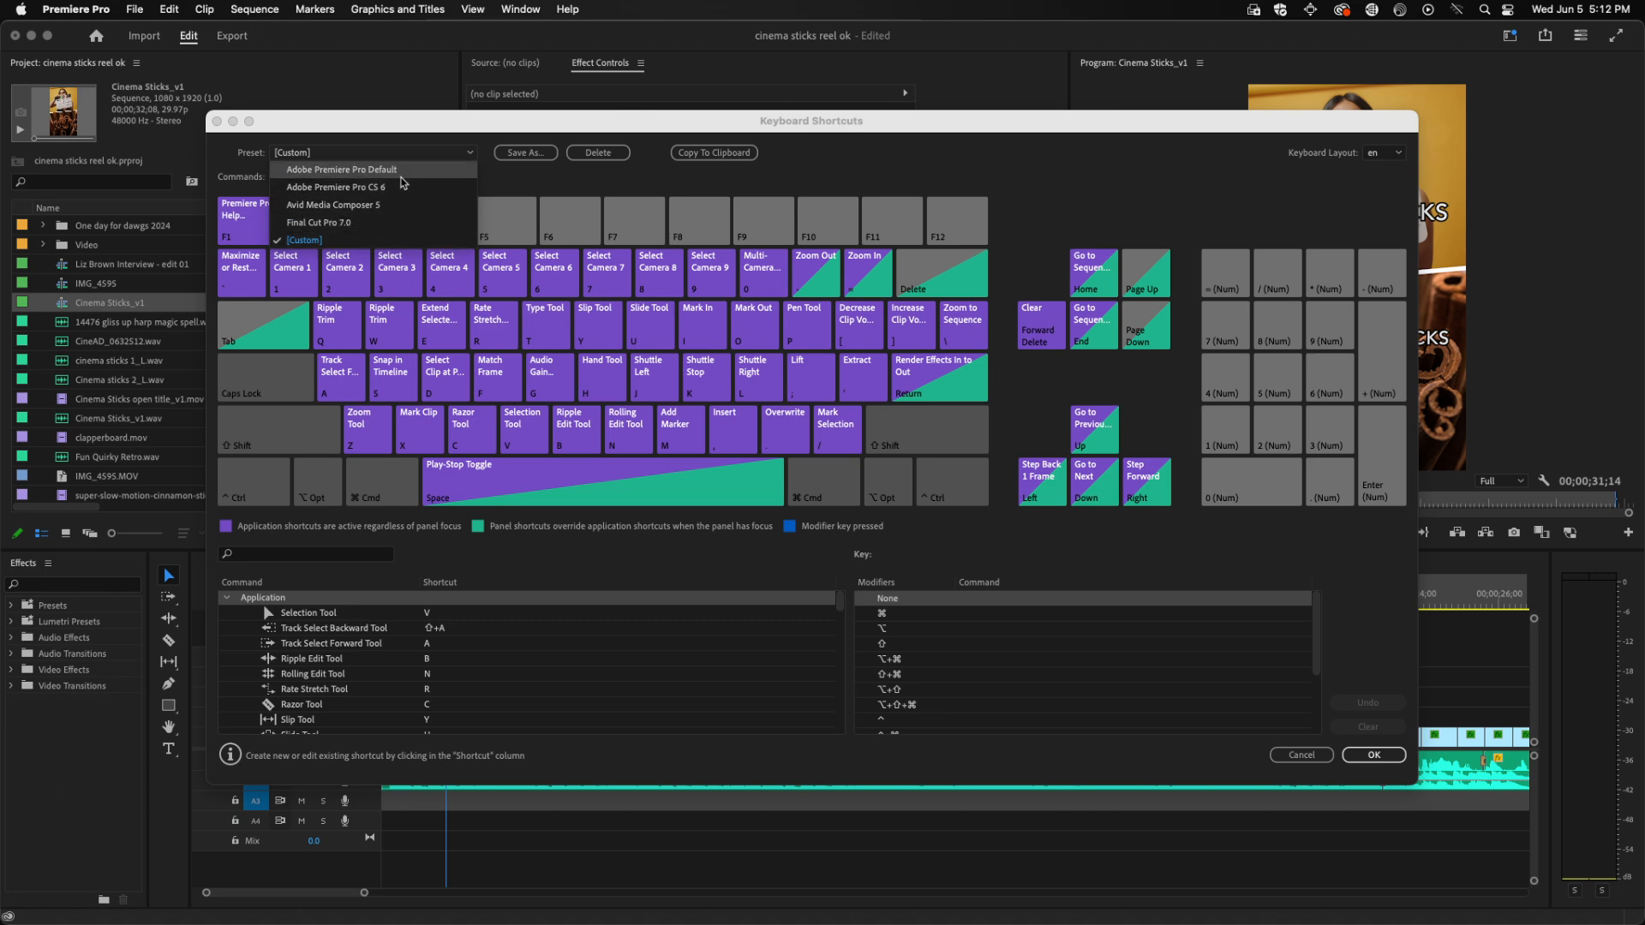
click(523, 180)
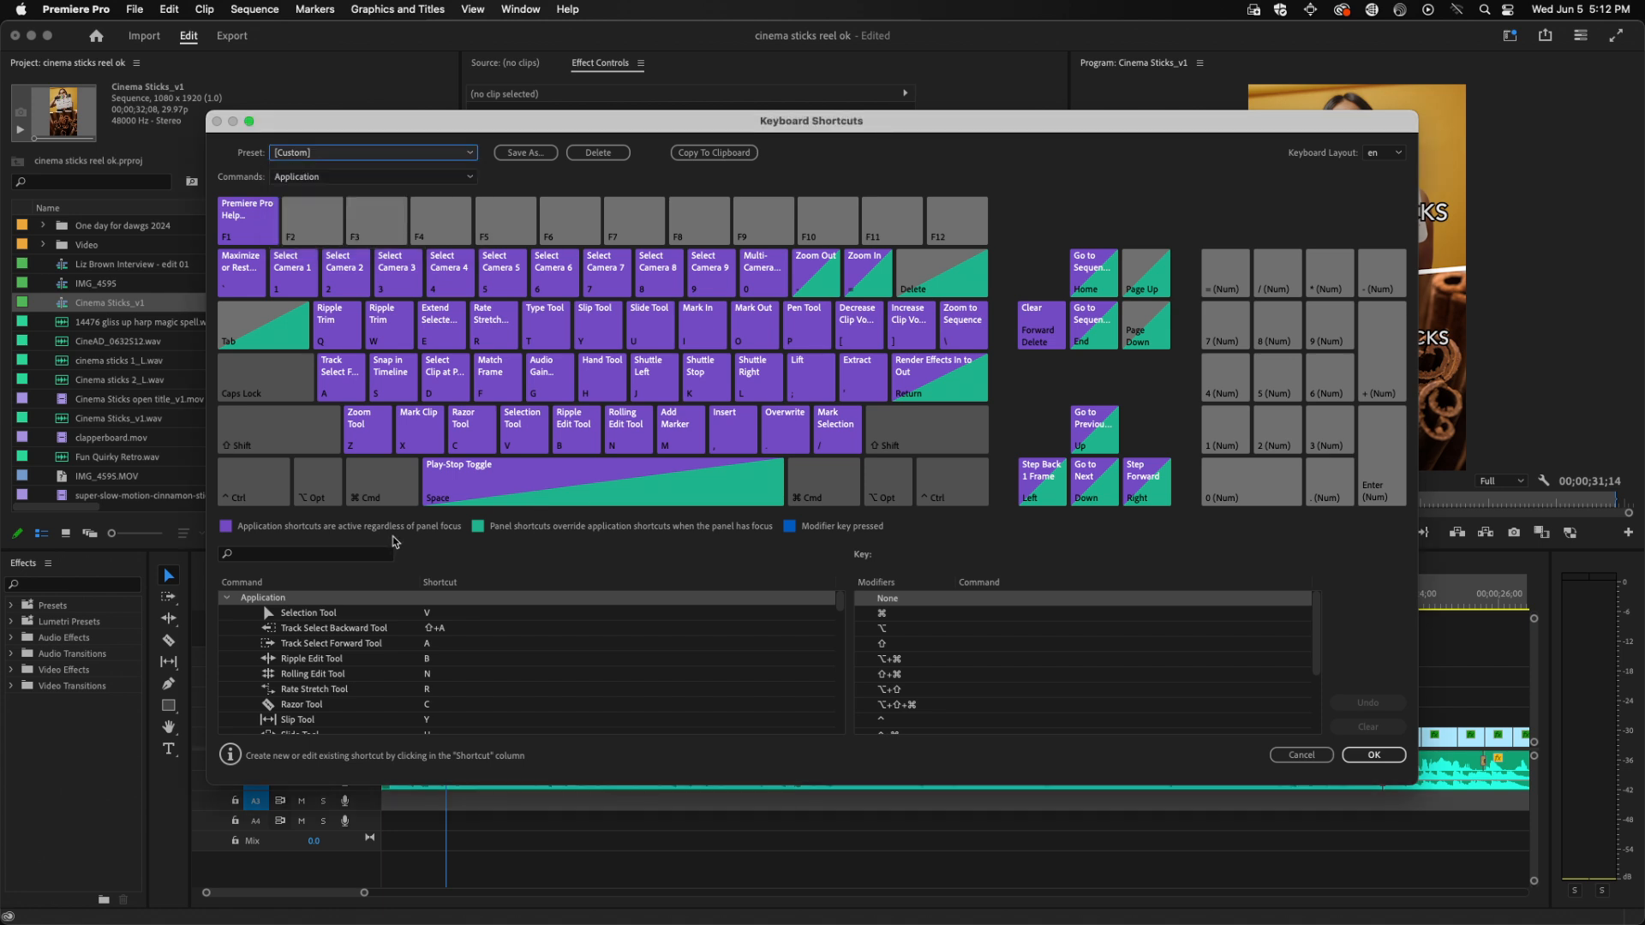
Search the commands for "export" and set the shortcut of the Media export command to Cmd+E.
click(329, 554)
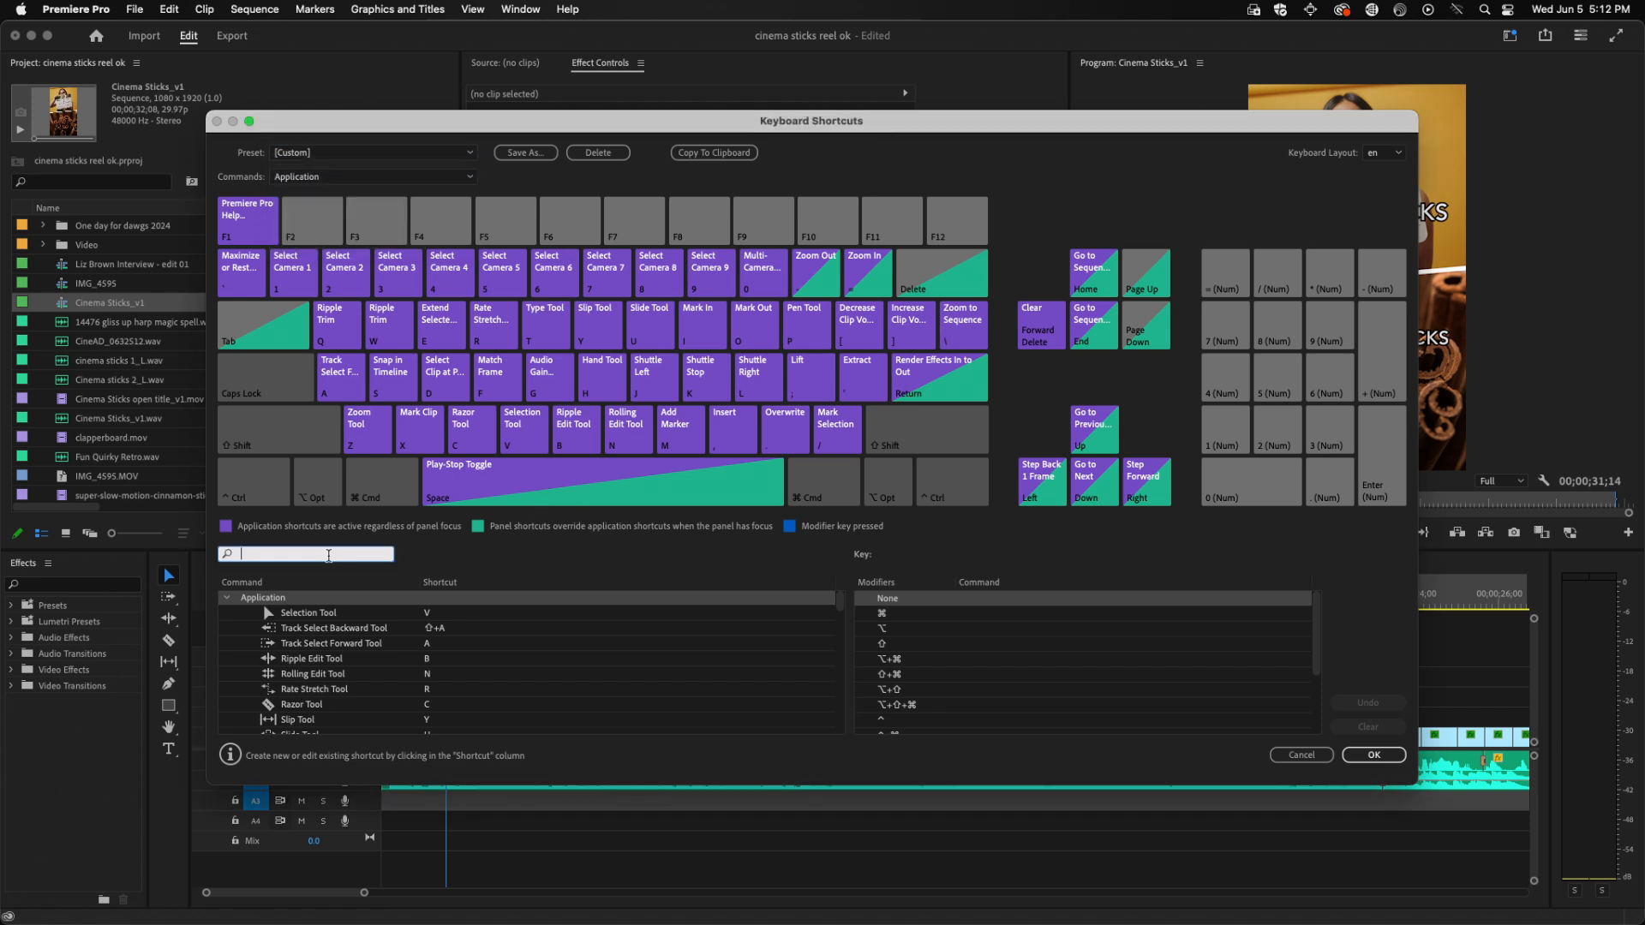
text(export)
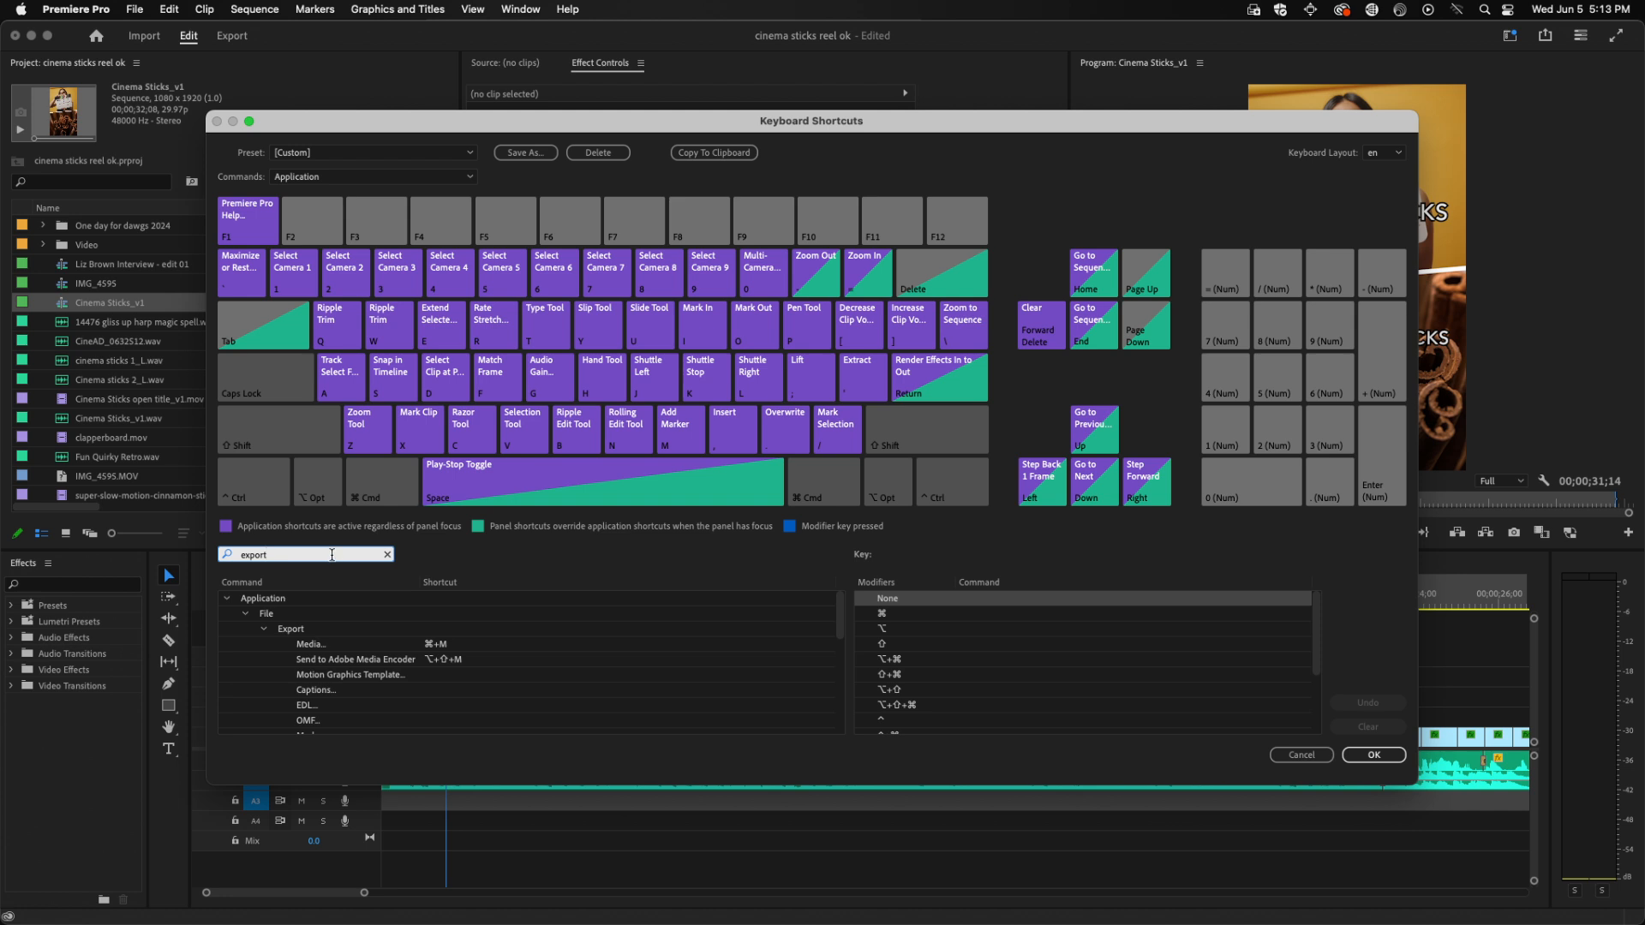
click(443, 651)
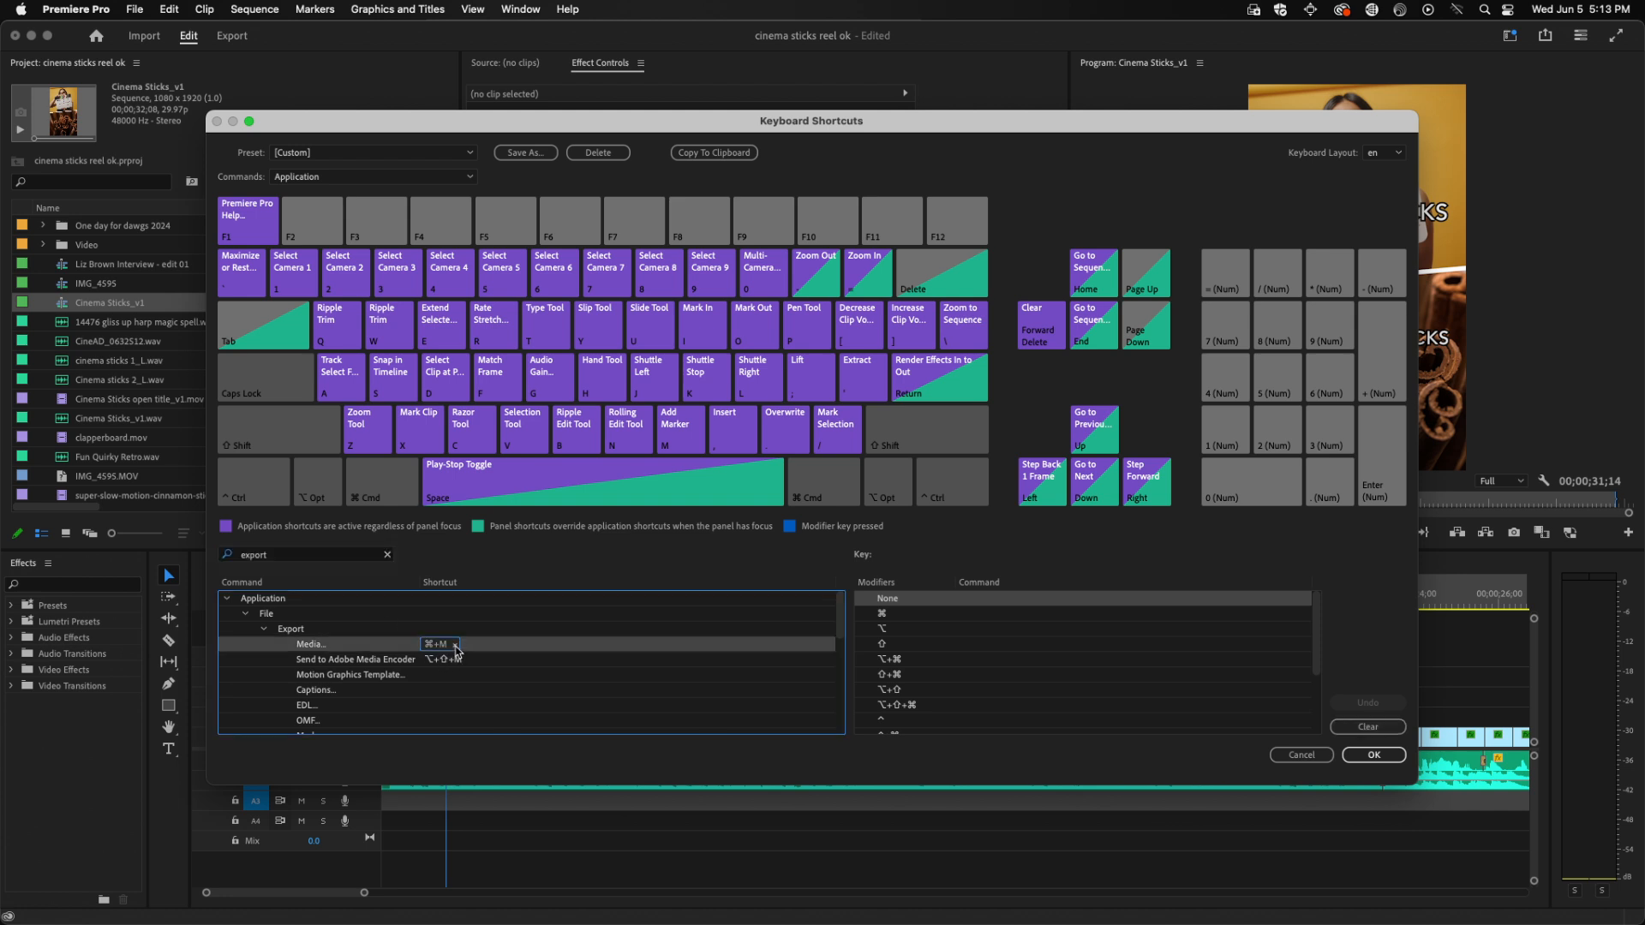
click(455, 646)
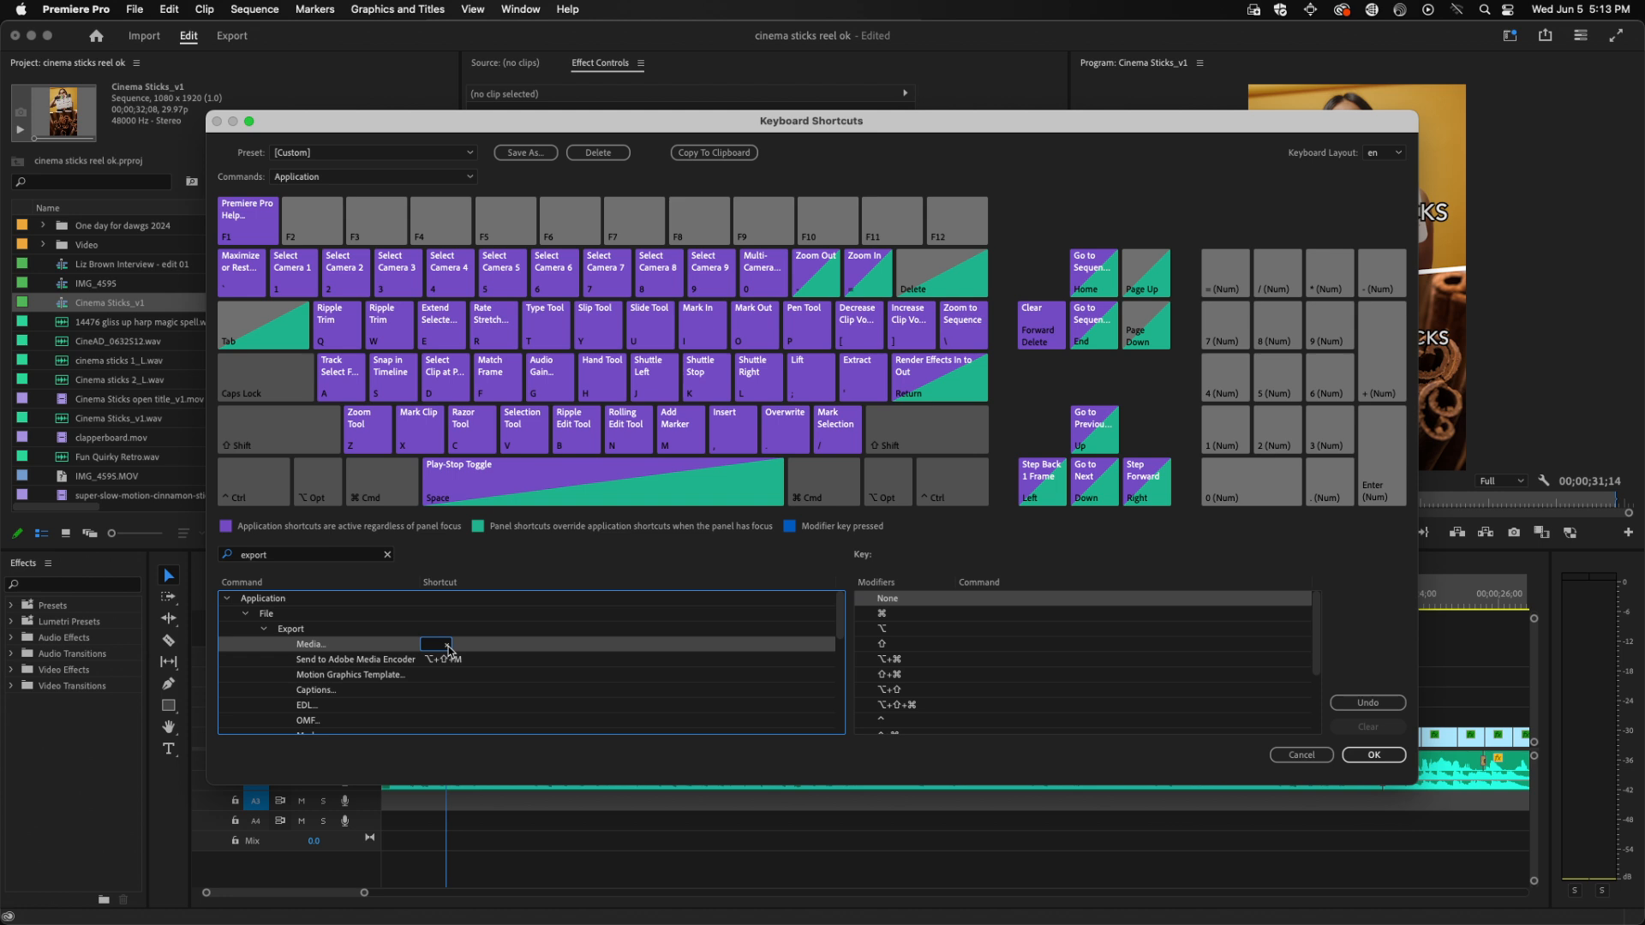
key(super+e)
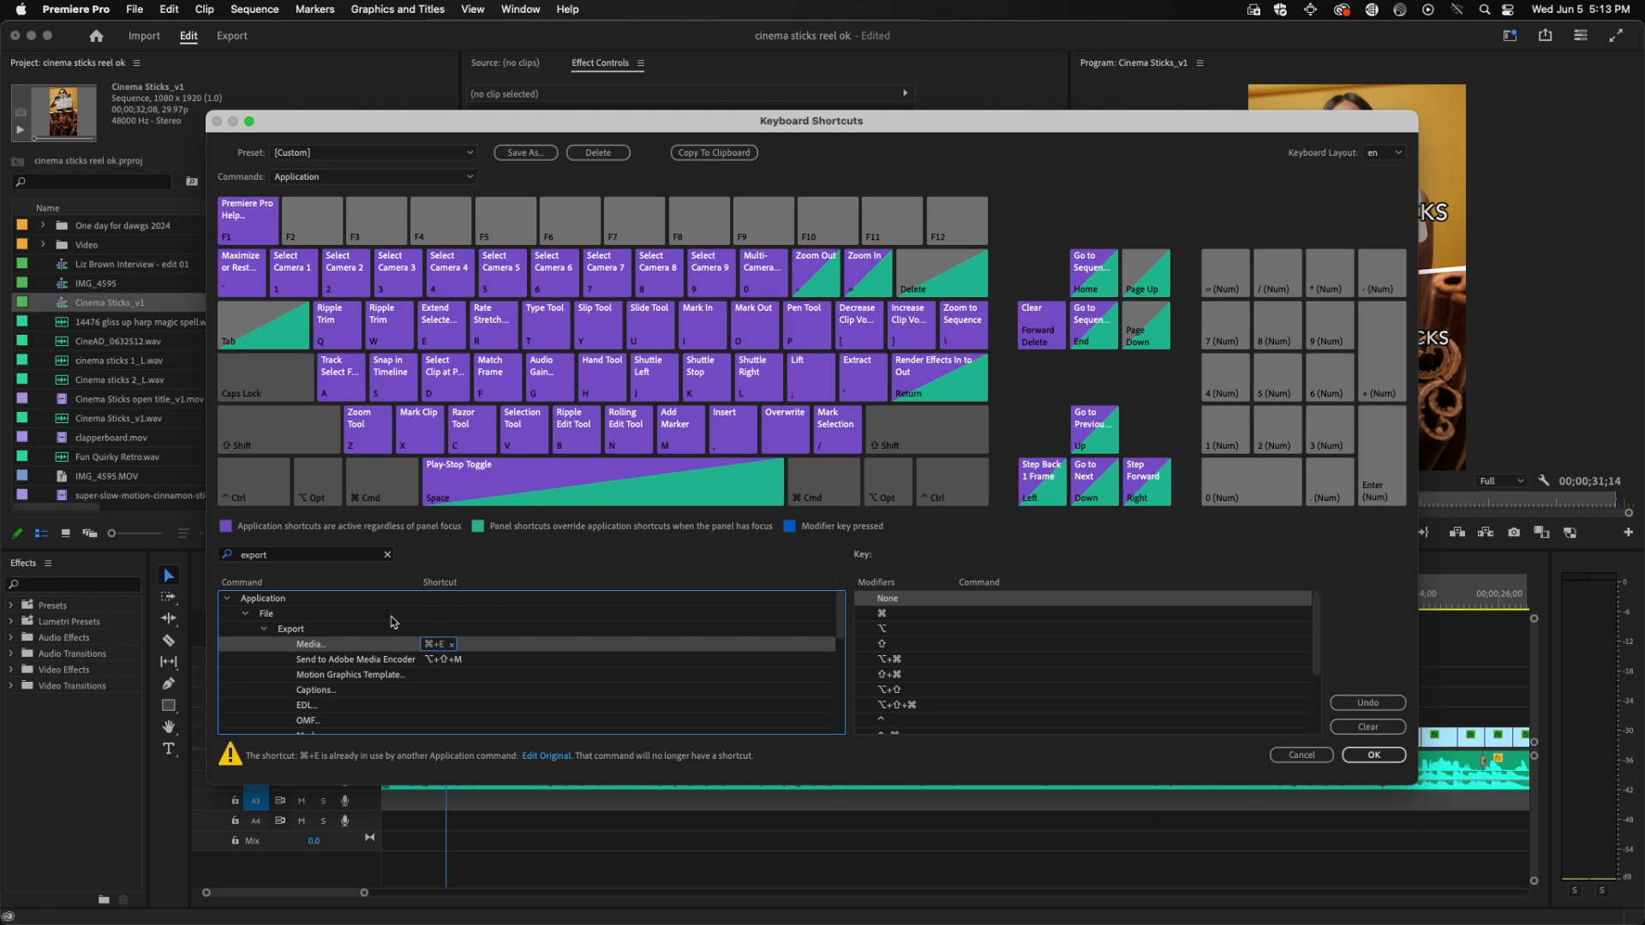
Save the modified shortcuts as a new preset named with the editor's first name.
click(526, 153)
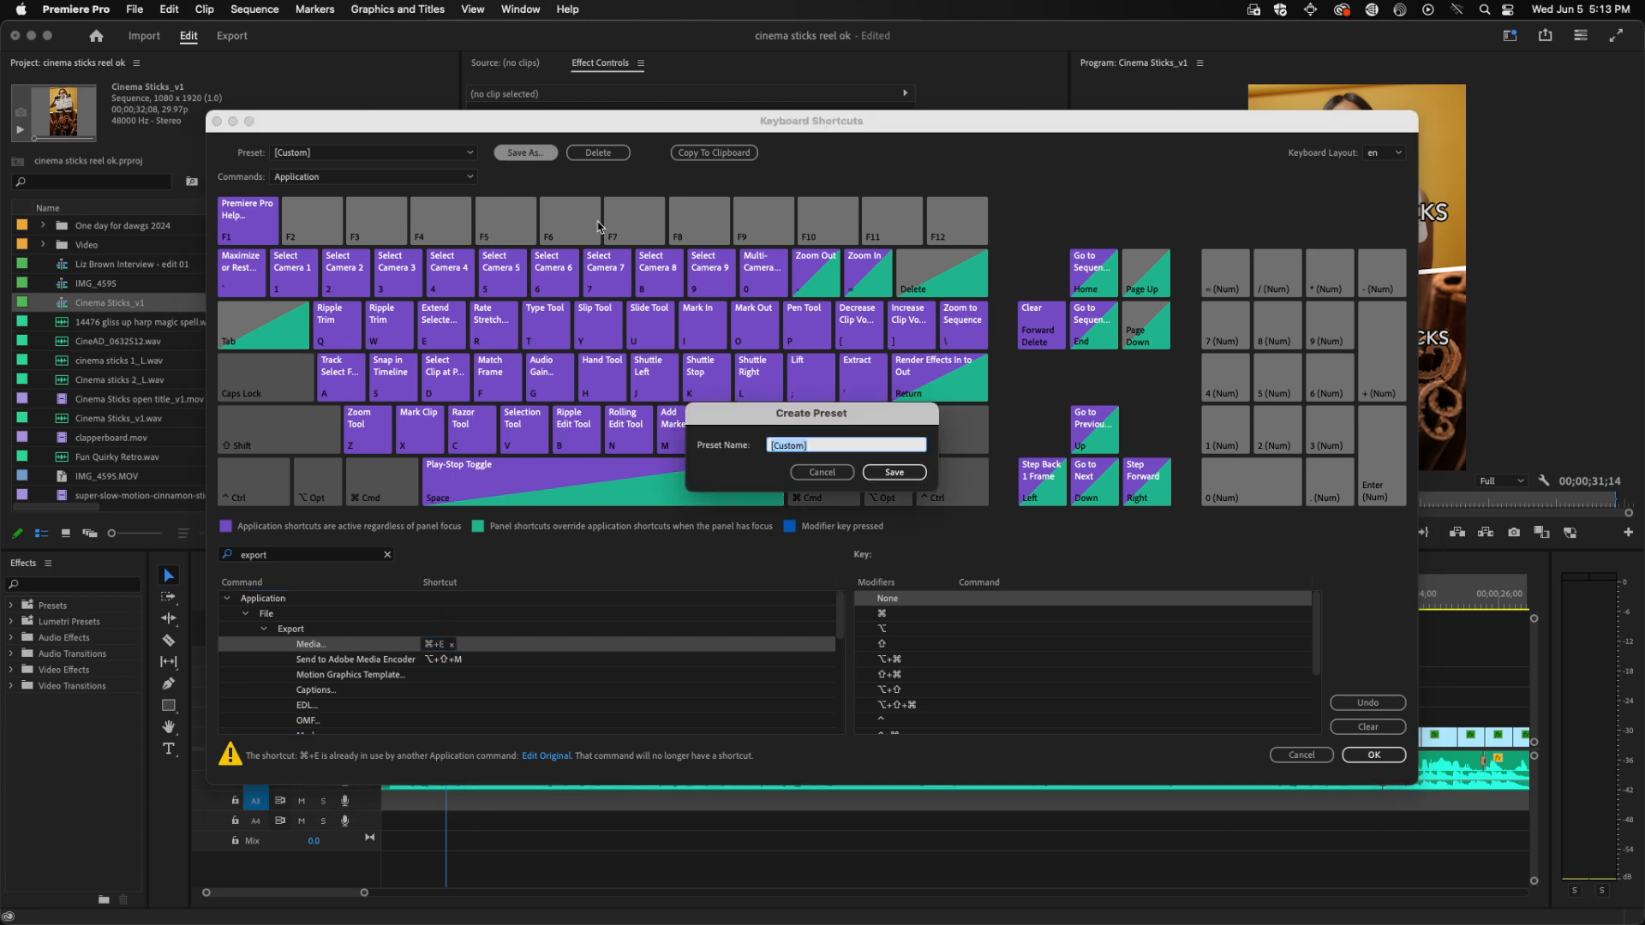
text(Andrew)
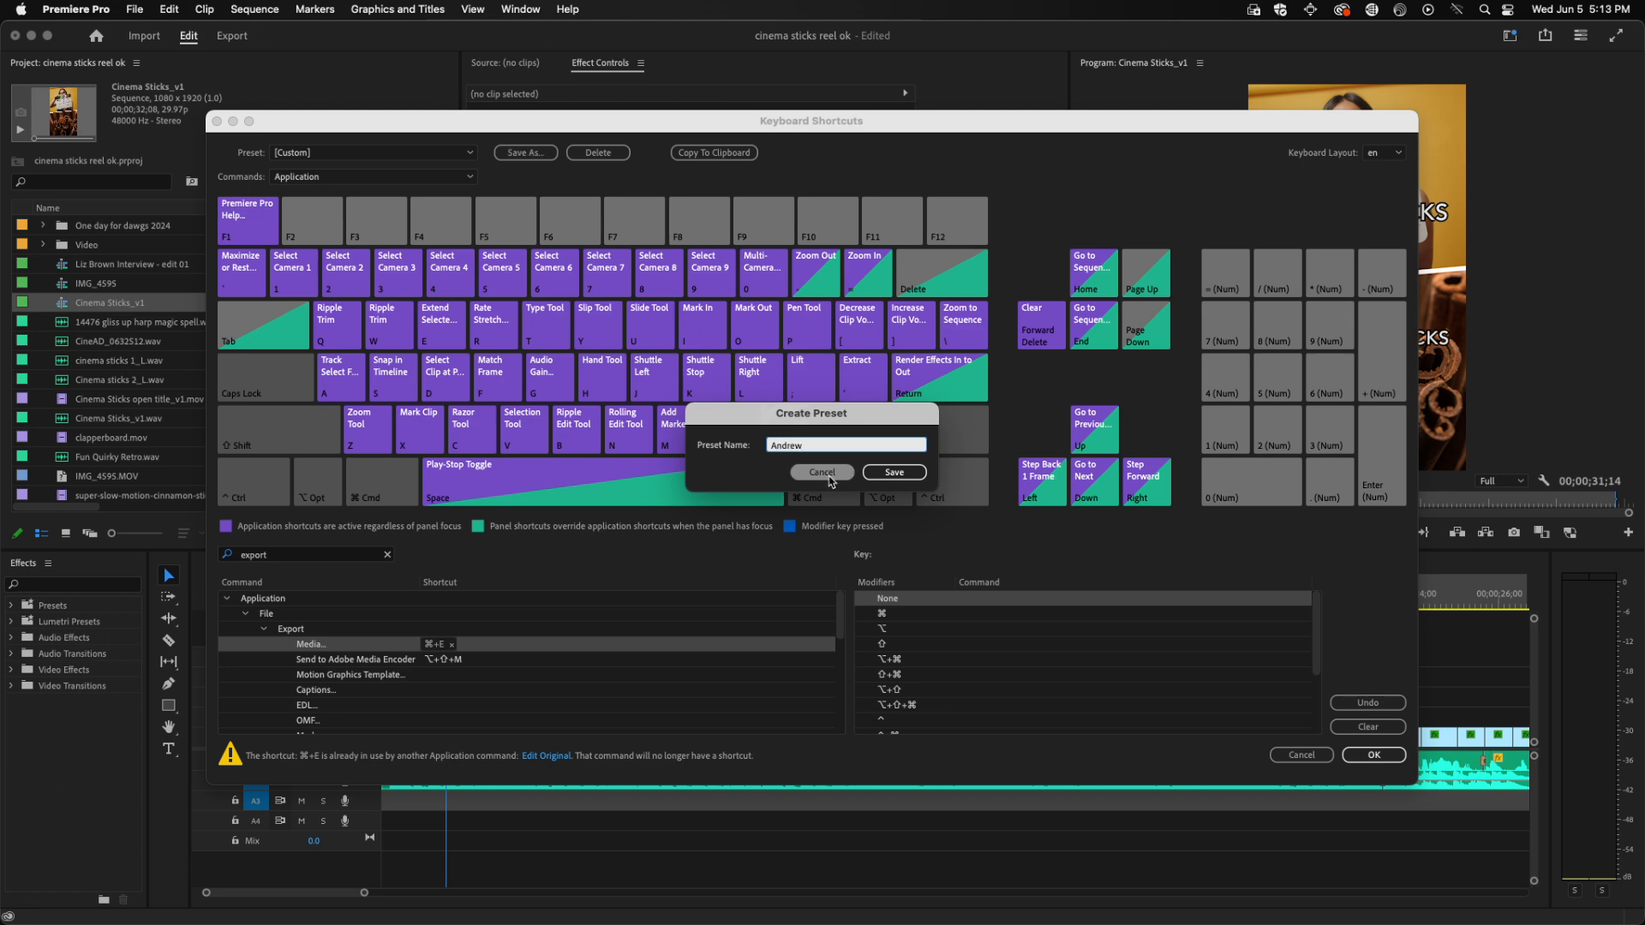
click(894, 472)
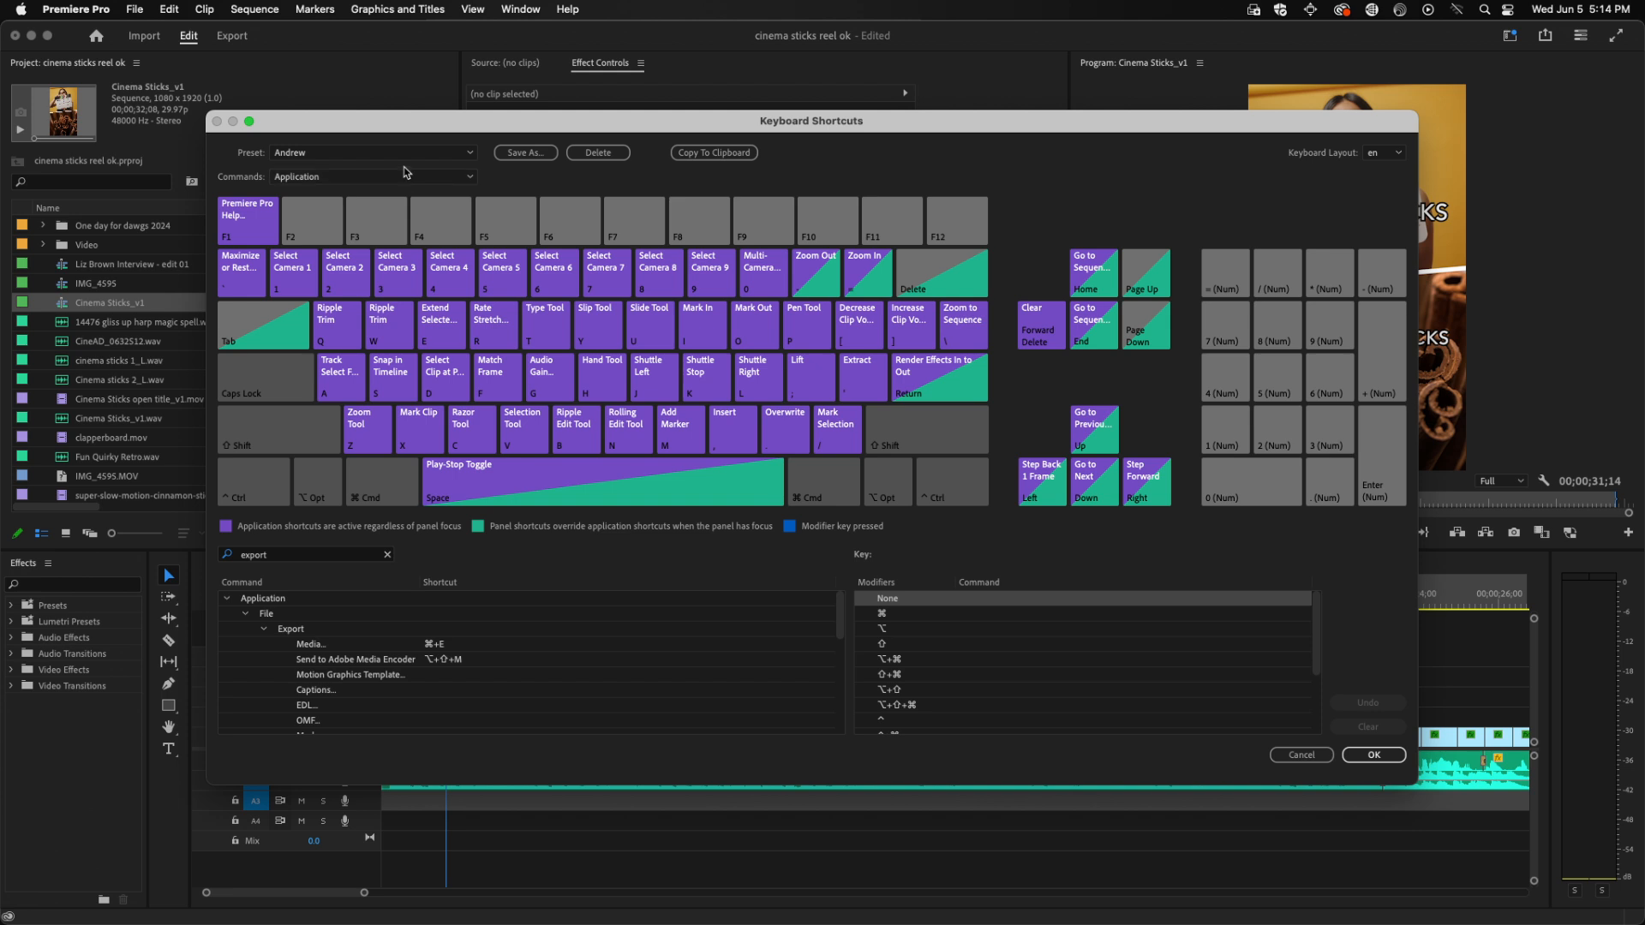
Check the list of shortcut presets for the newly saved one and keep it selected.
click(350, 155)
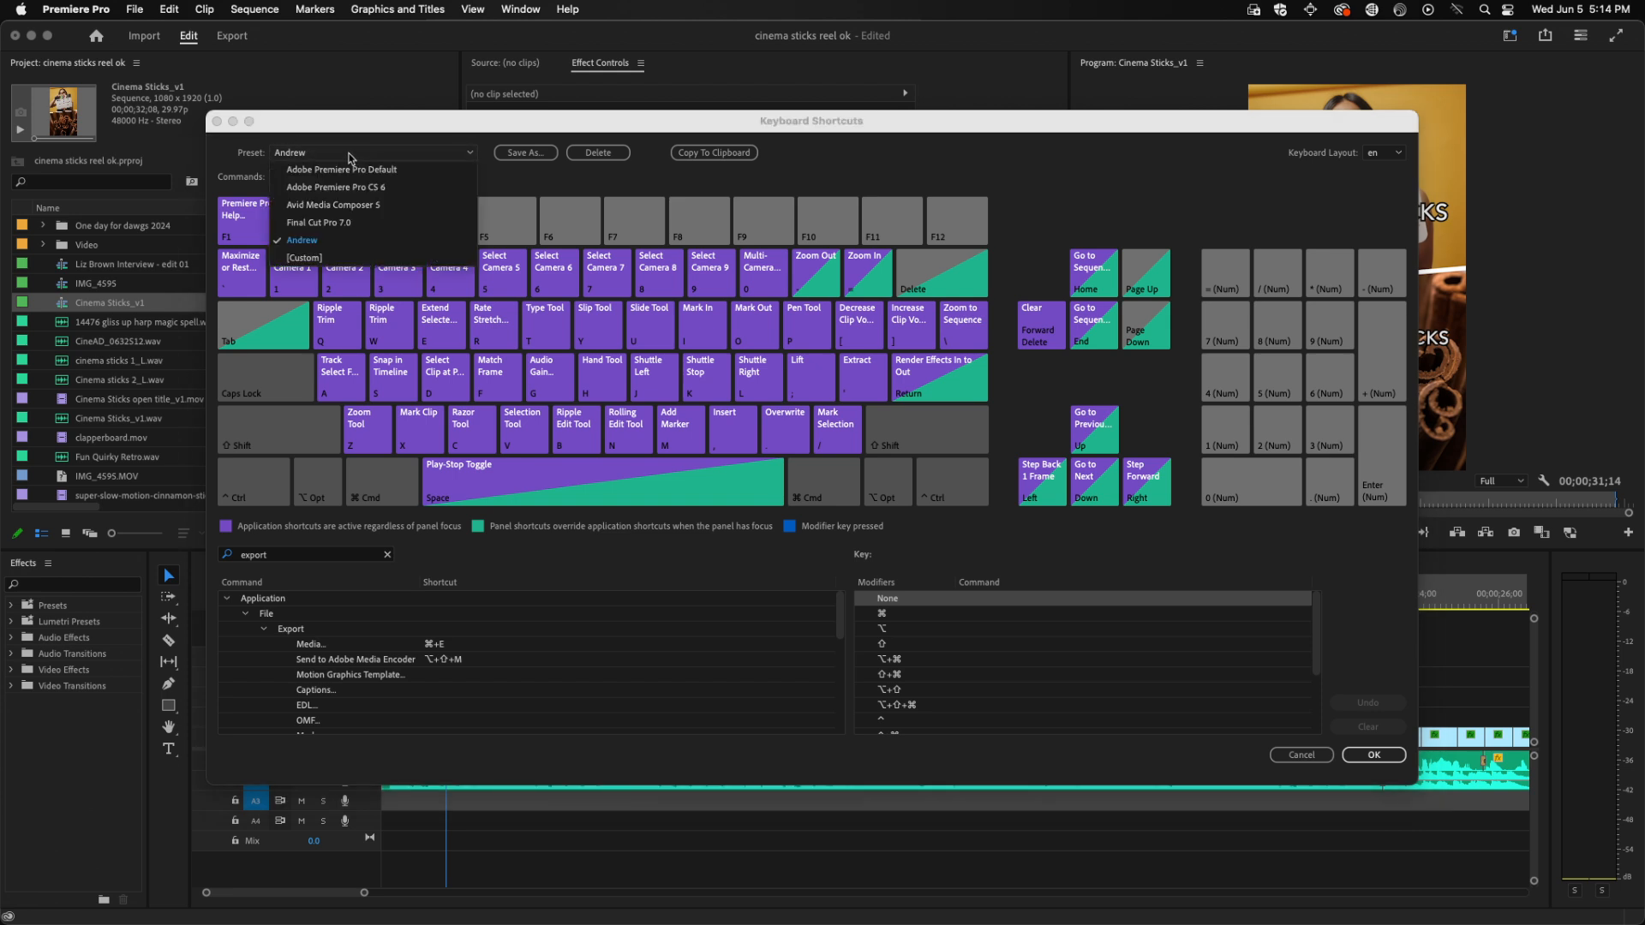
click(338, 243)
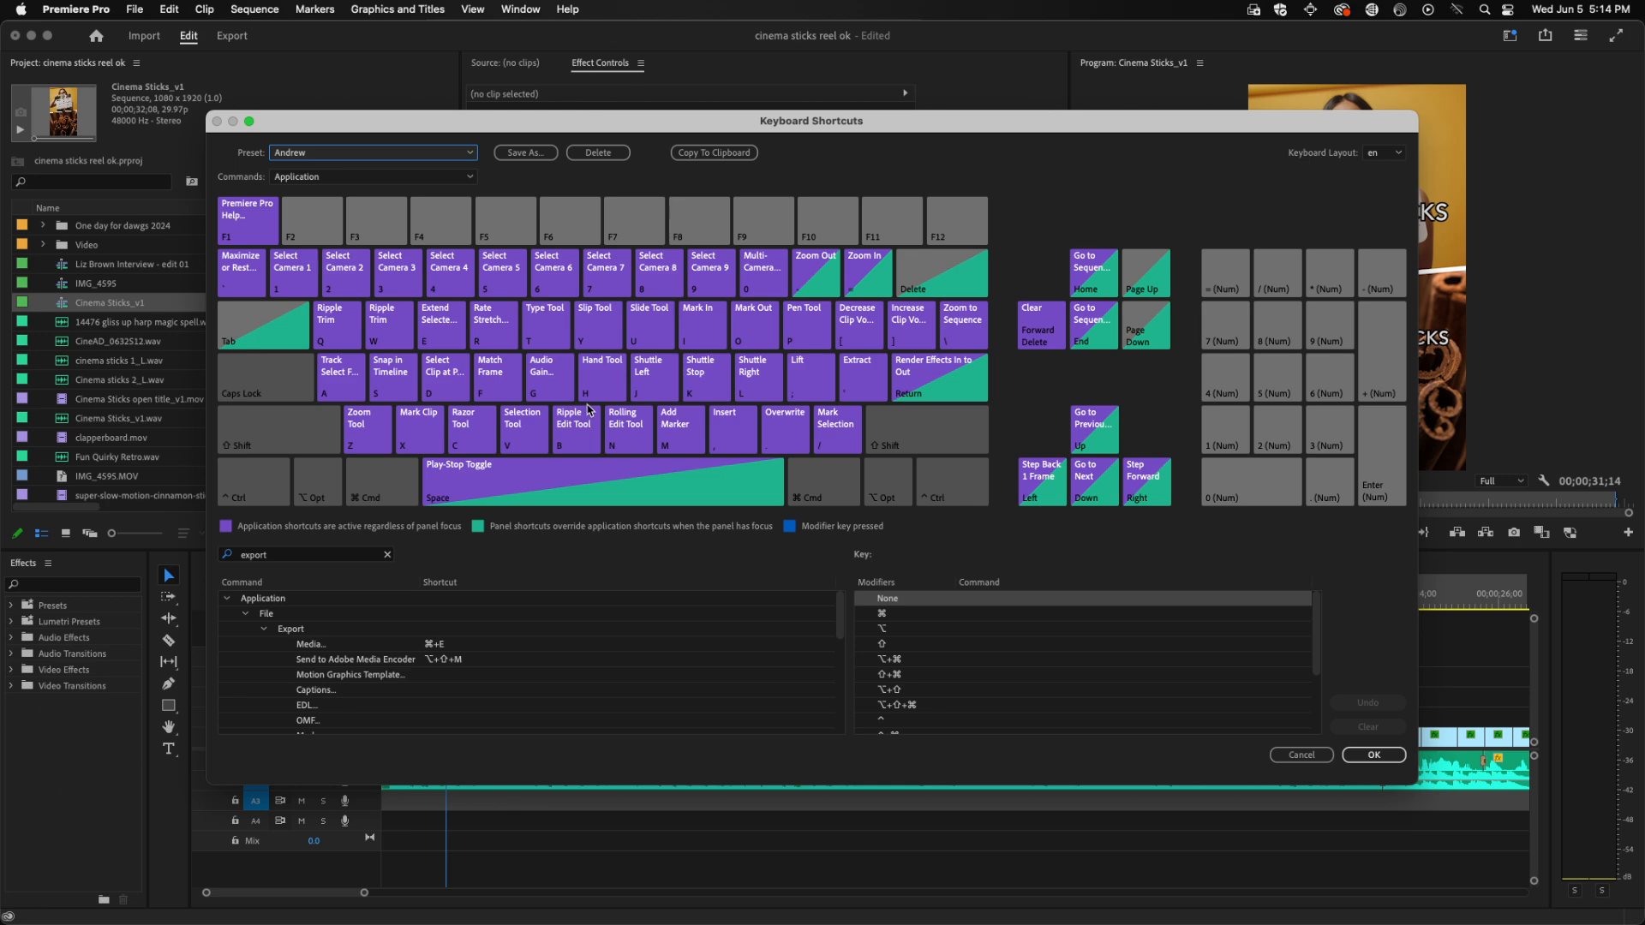
click(468, 152)
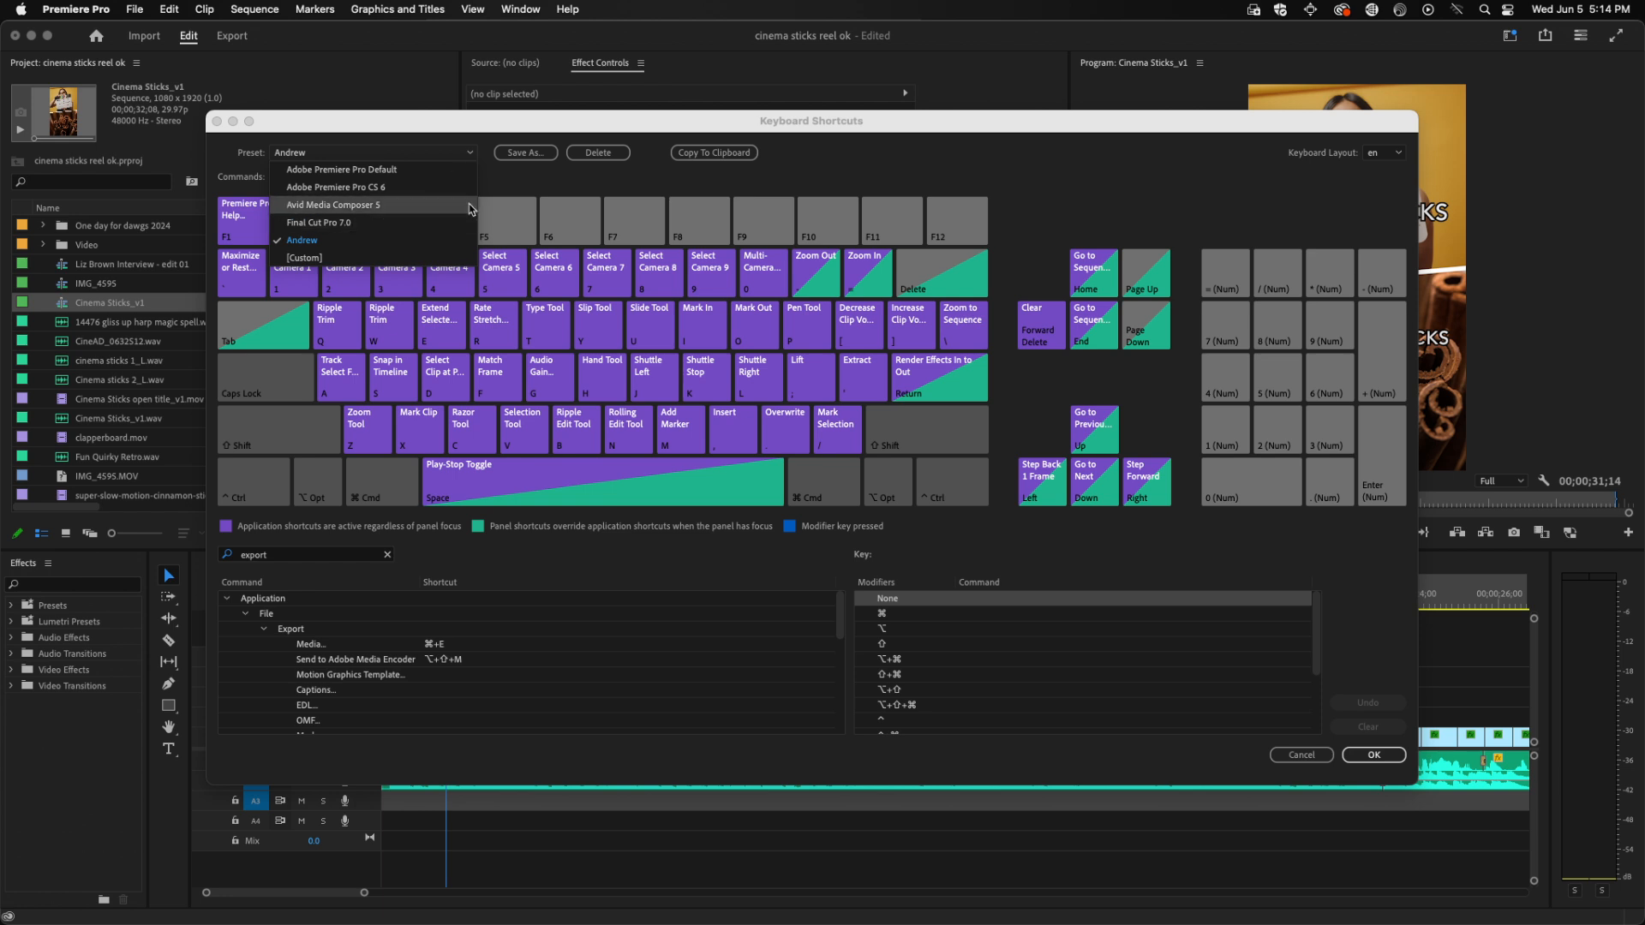
click(530, 186)
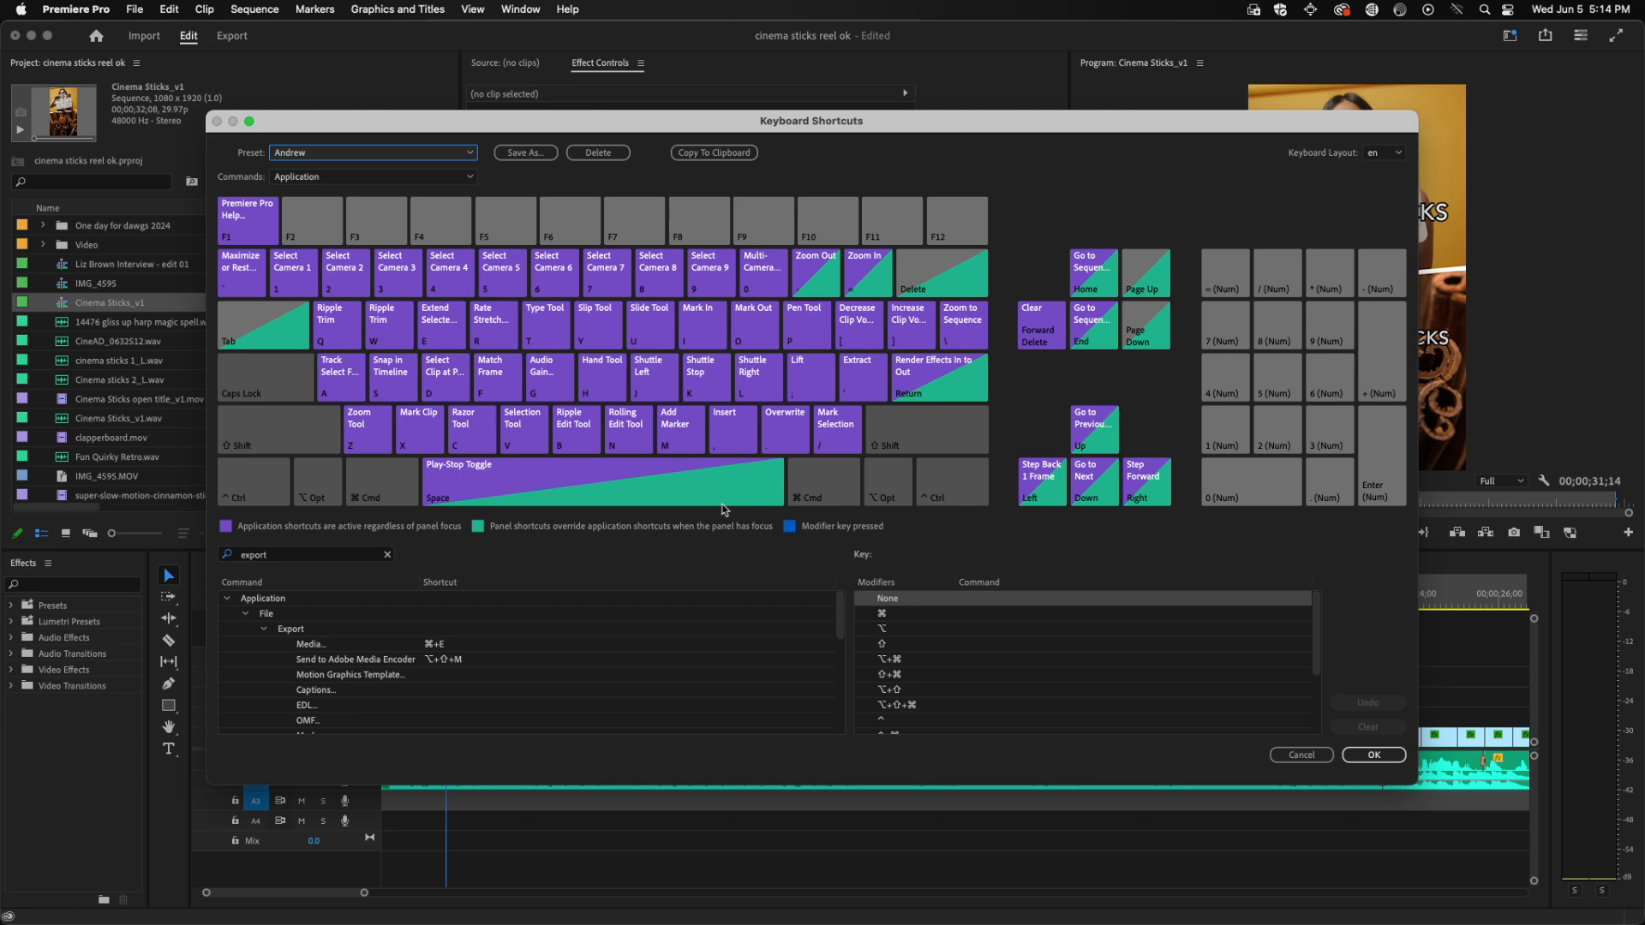
Inspect the shortcuts mapped to Ctrl, Cmd and two-modifier combinations on the keyboard layout, and accept the shortcut settings.
click(255, 495)
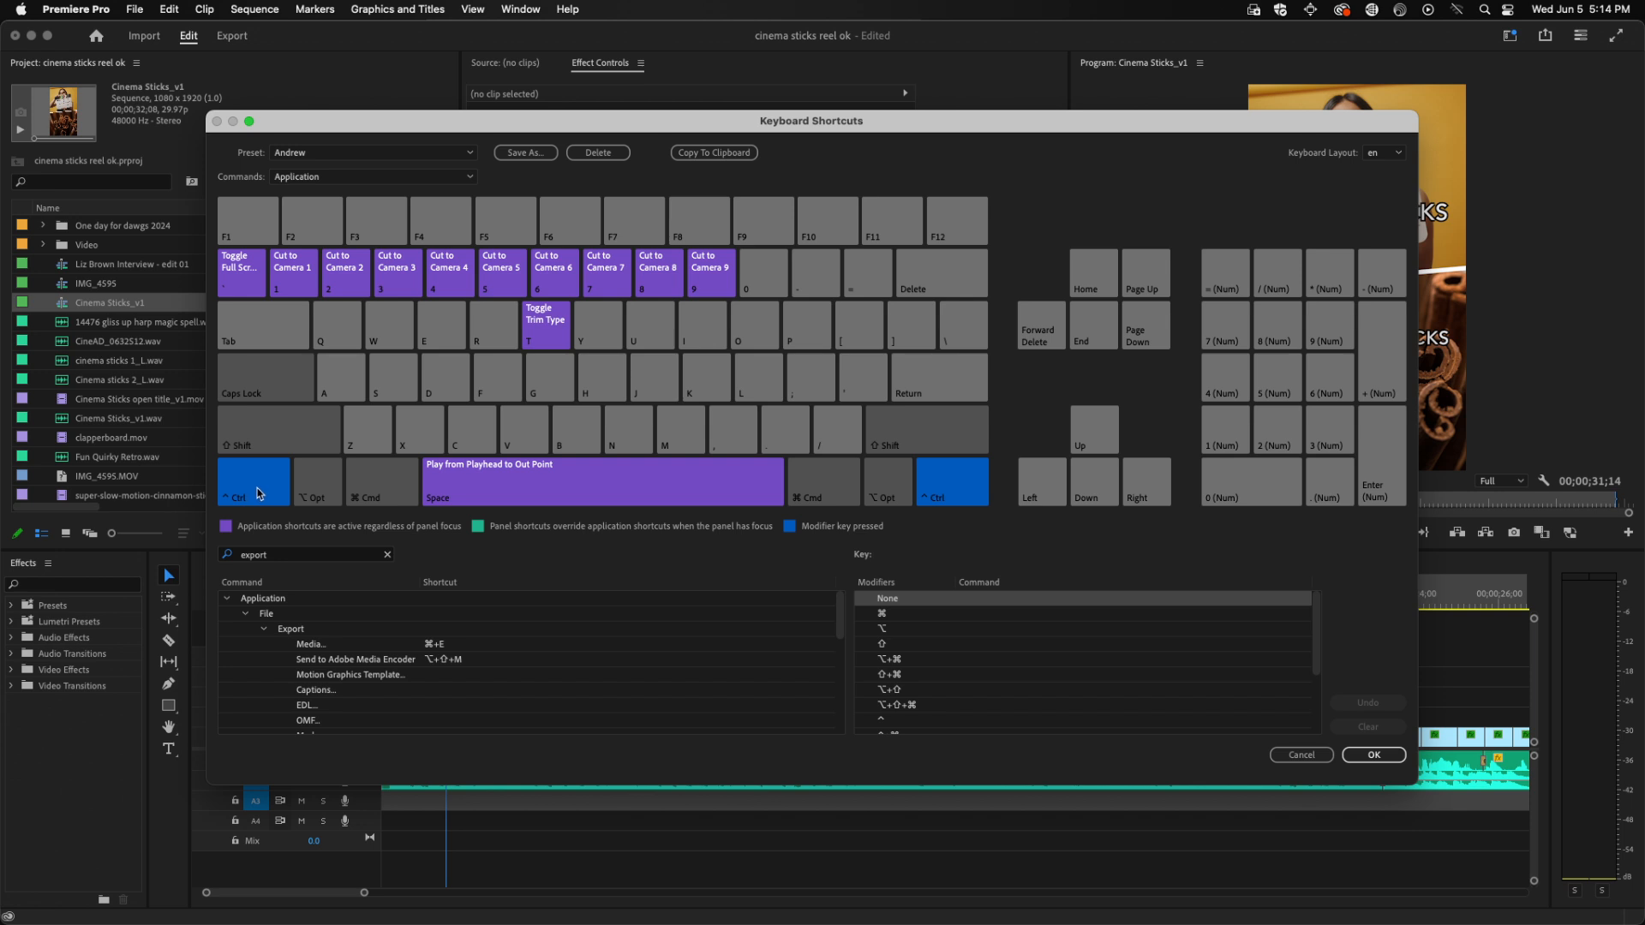
click(259, 494)
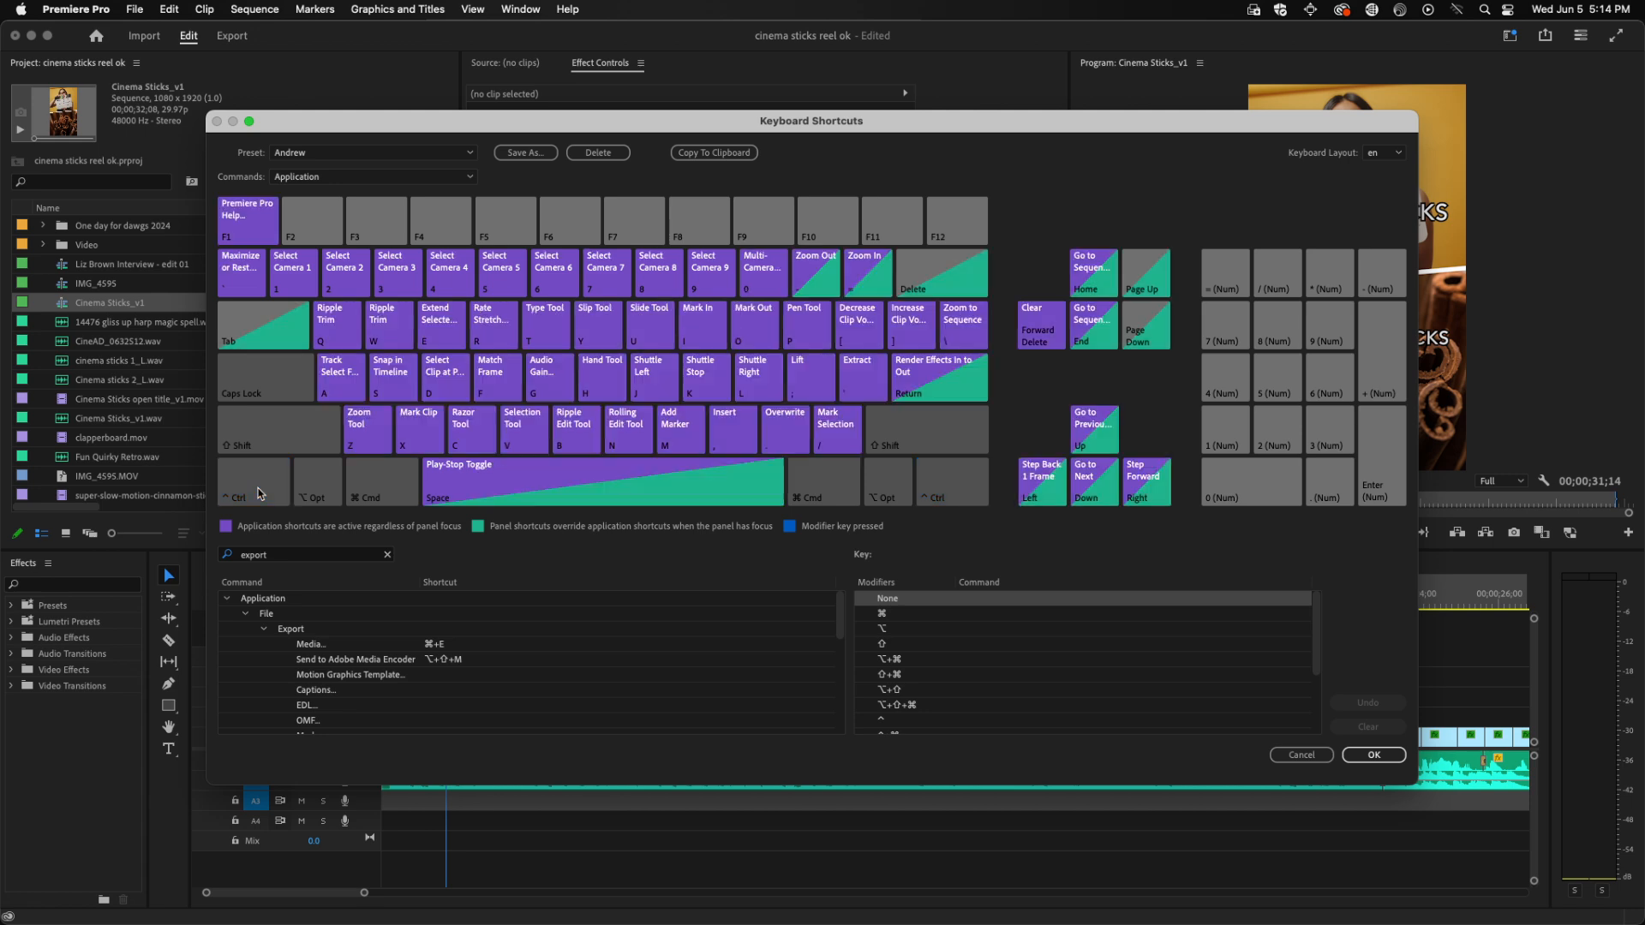
click(379, 491)
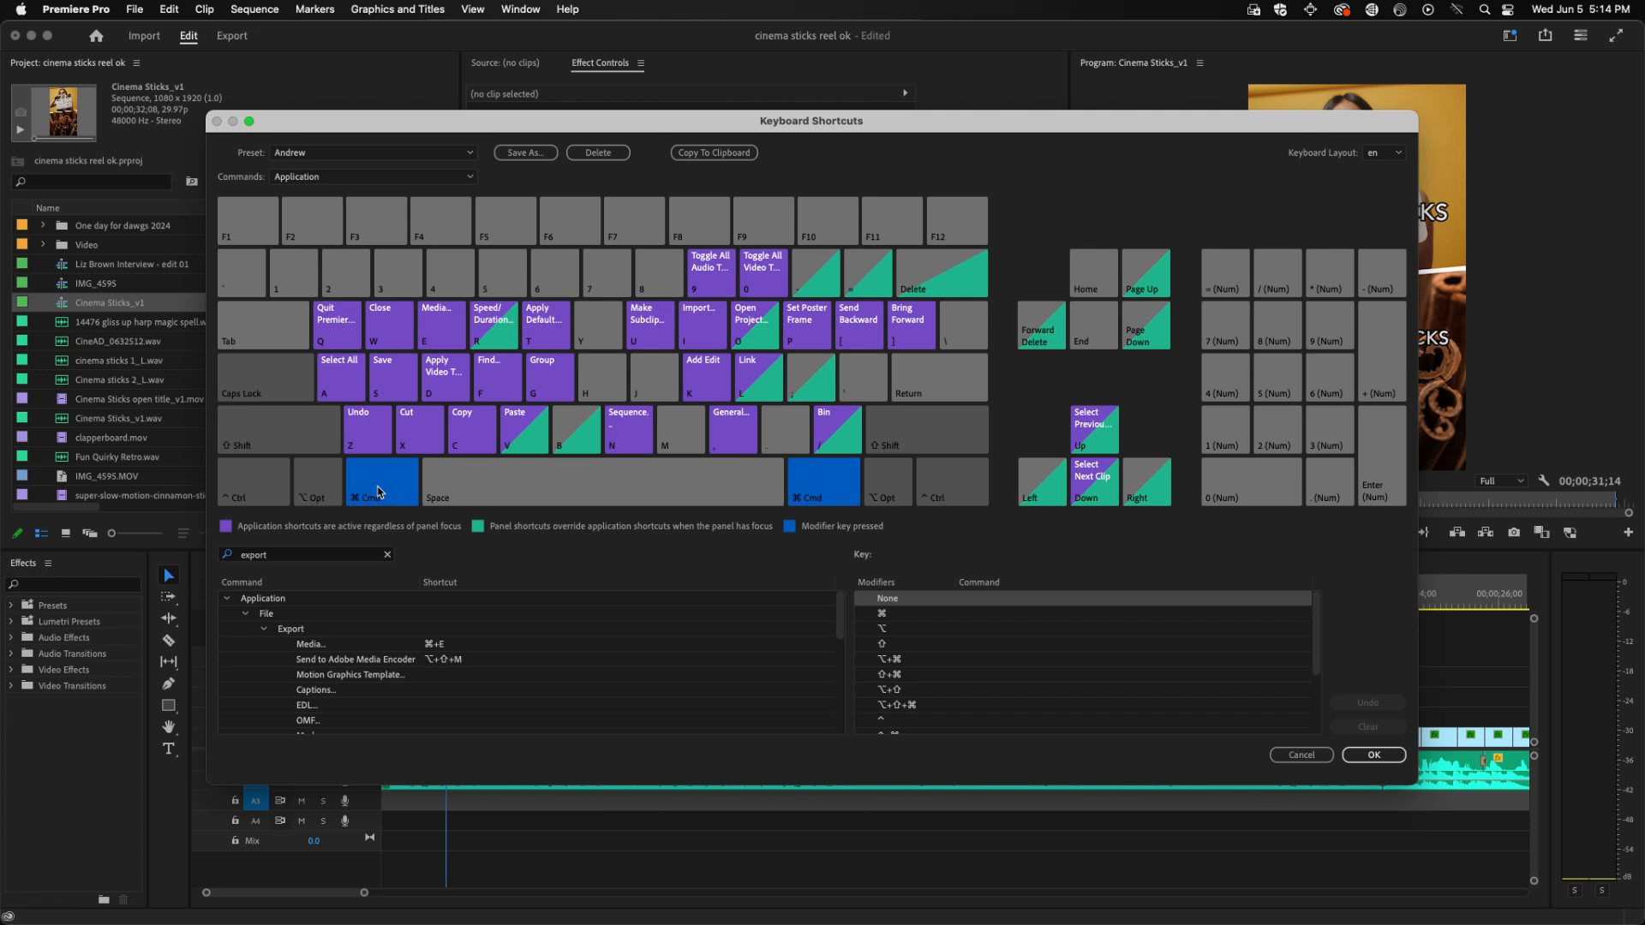
click(377, 492)
key(ctrl+super)
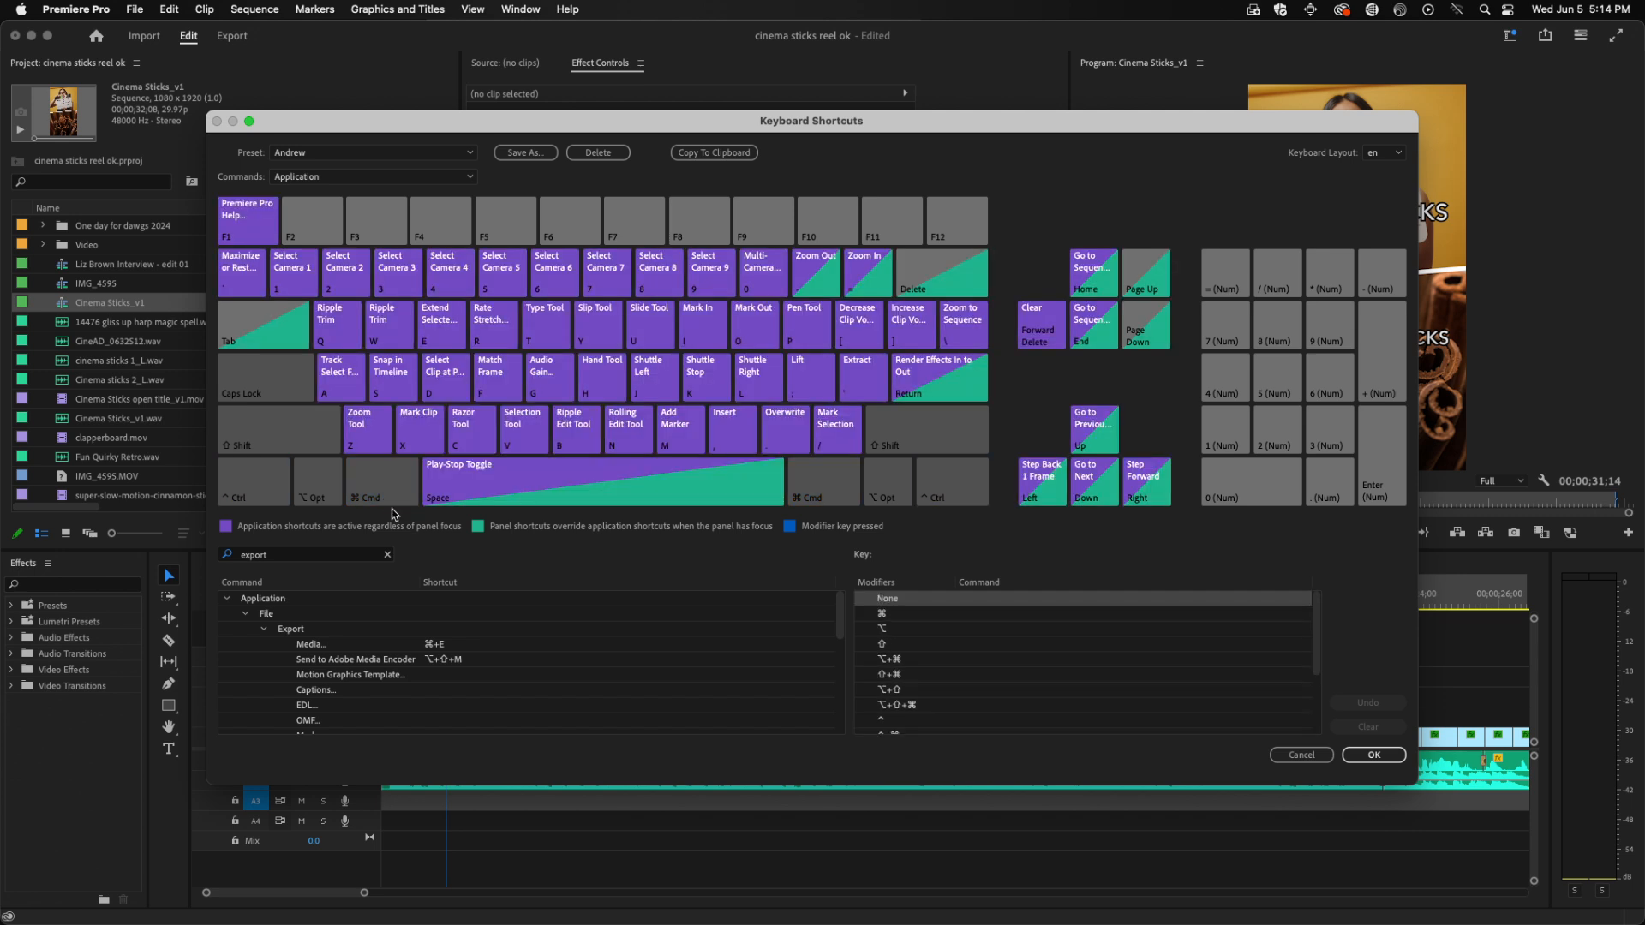
key(ctrl+alt)
key(alt+super)
key(shift+super)
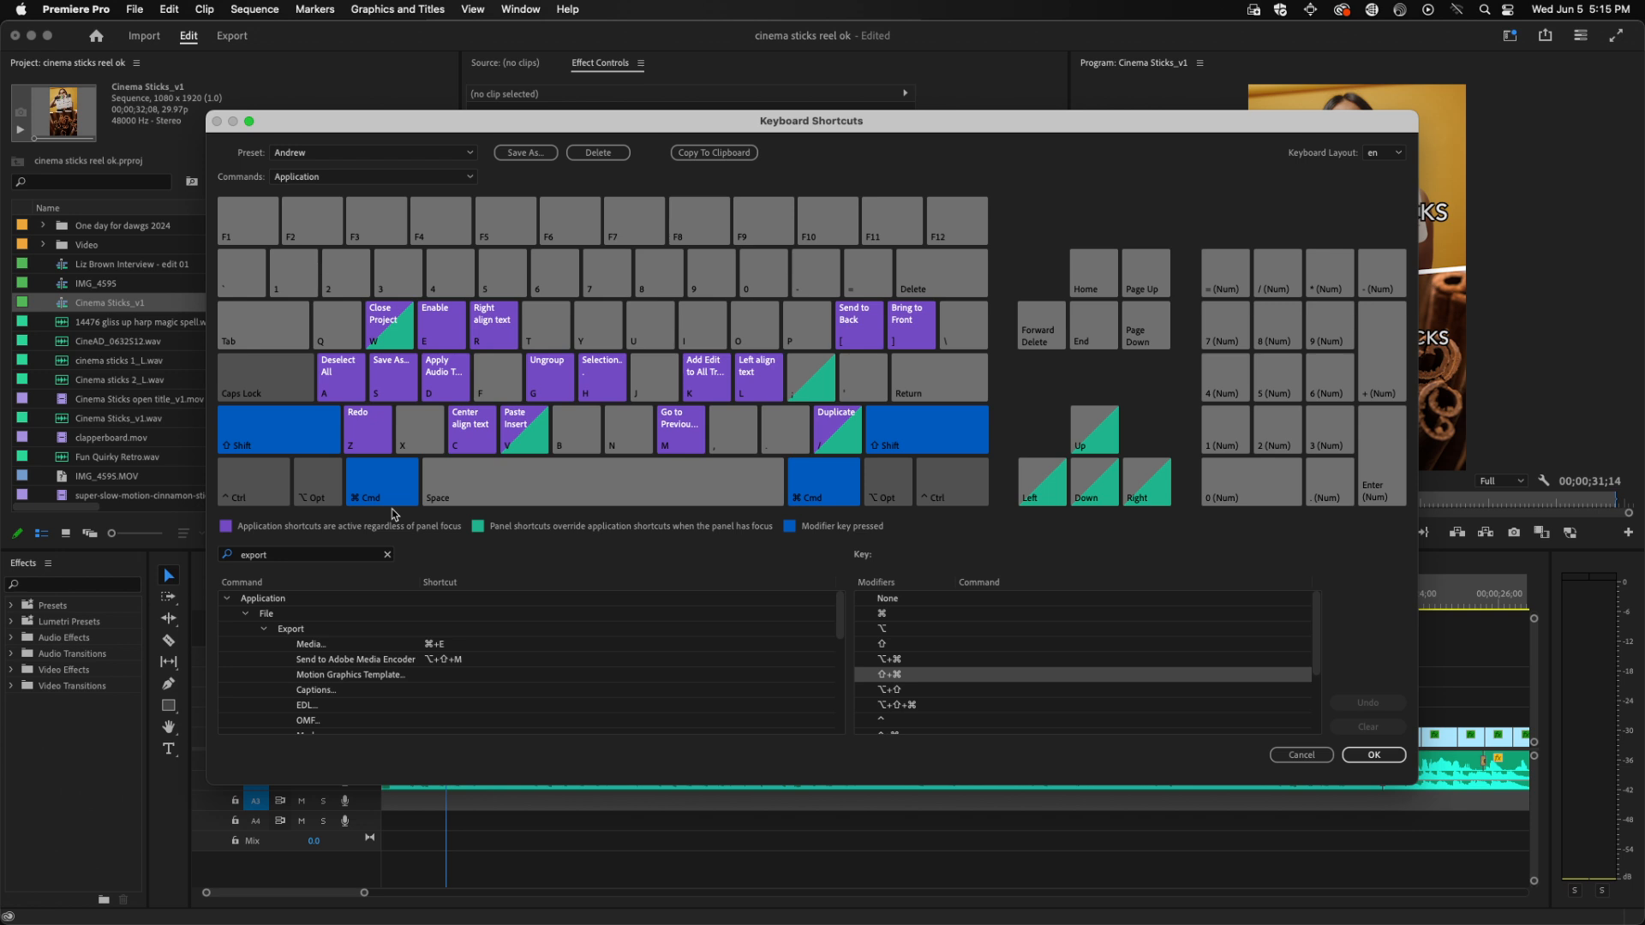
key(shift+alt)
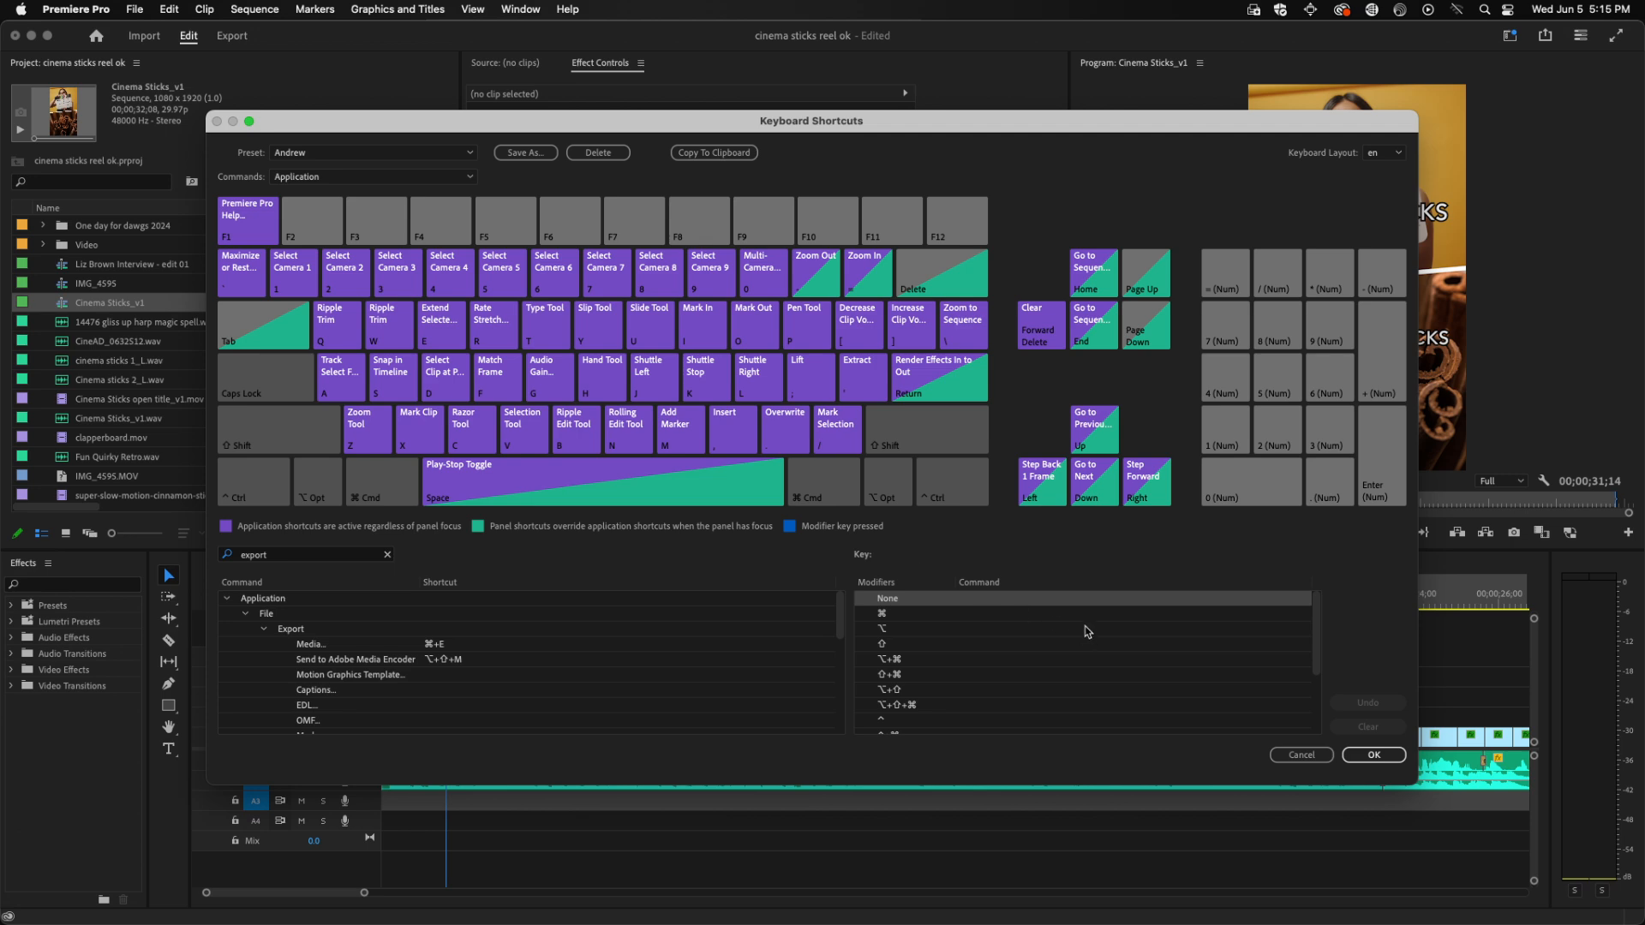
click(1373, 755)
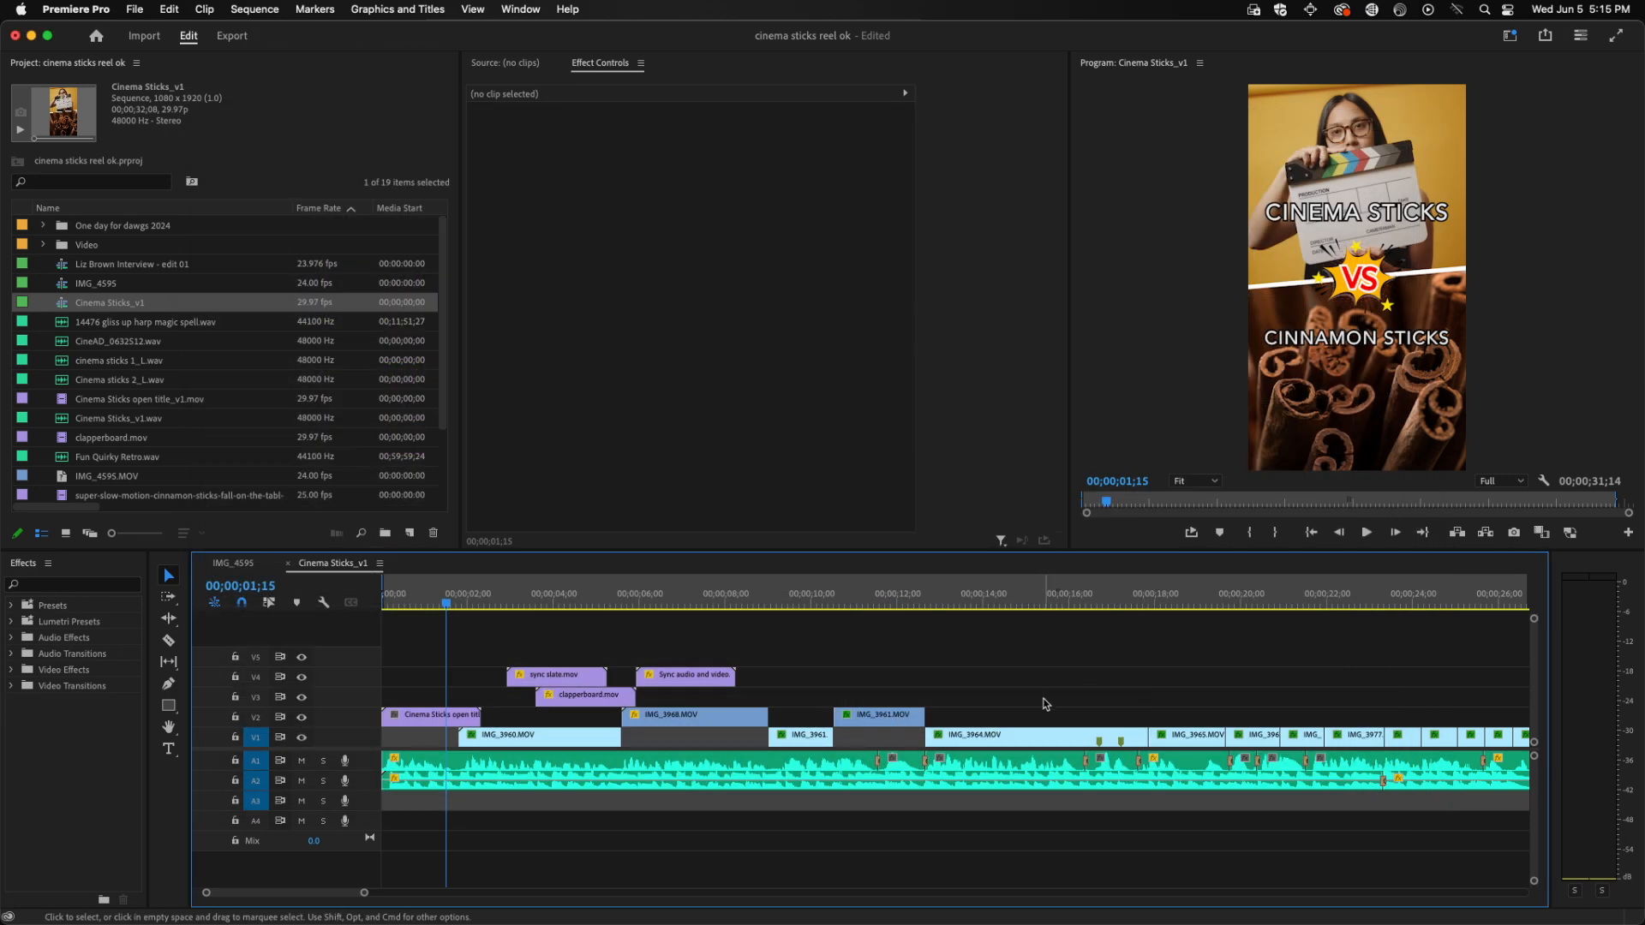